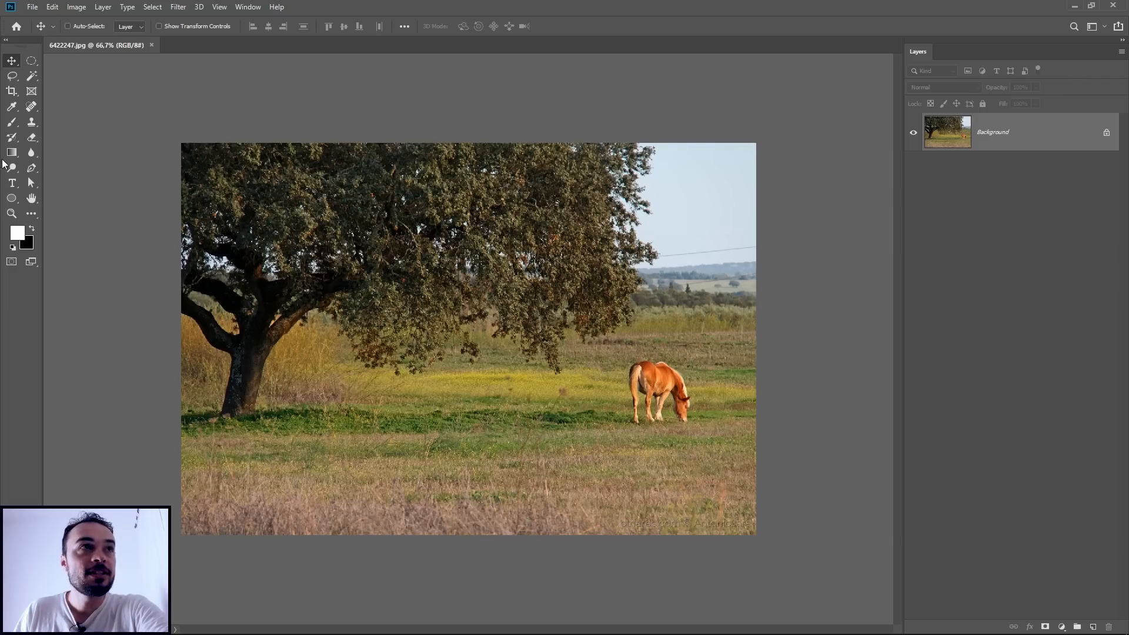
Try to cover the grazing horse with Clone Stamp strokes sampled from the surrounding grass.
click(12, 76)
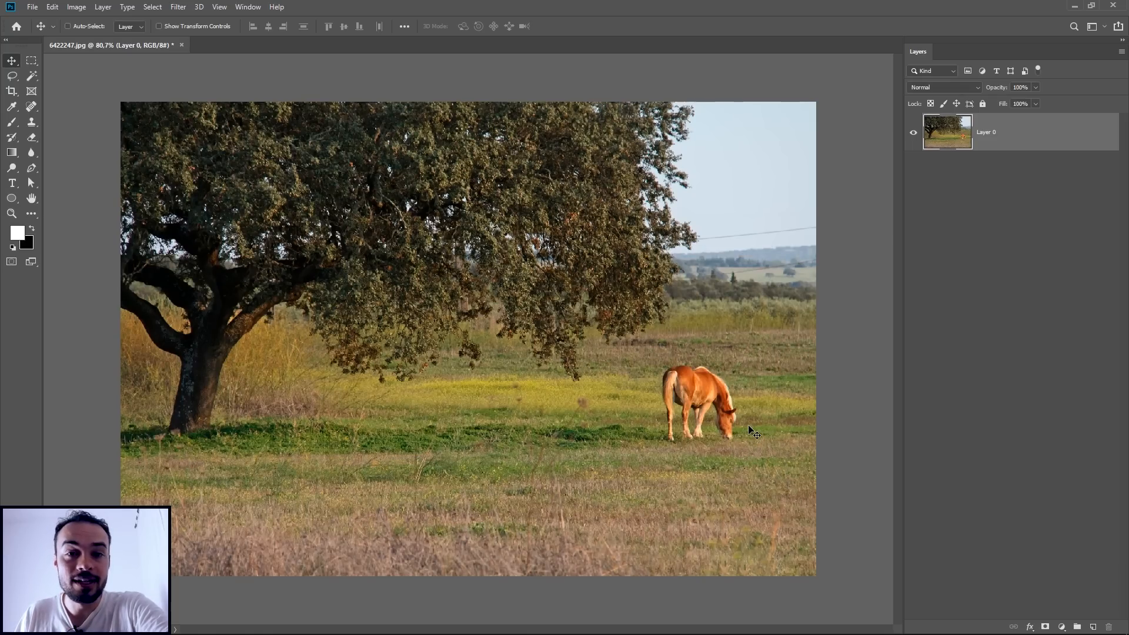
key(s)
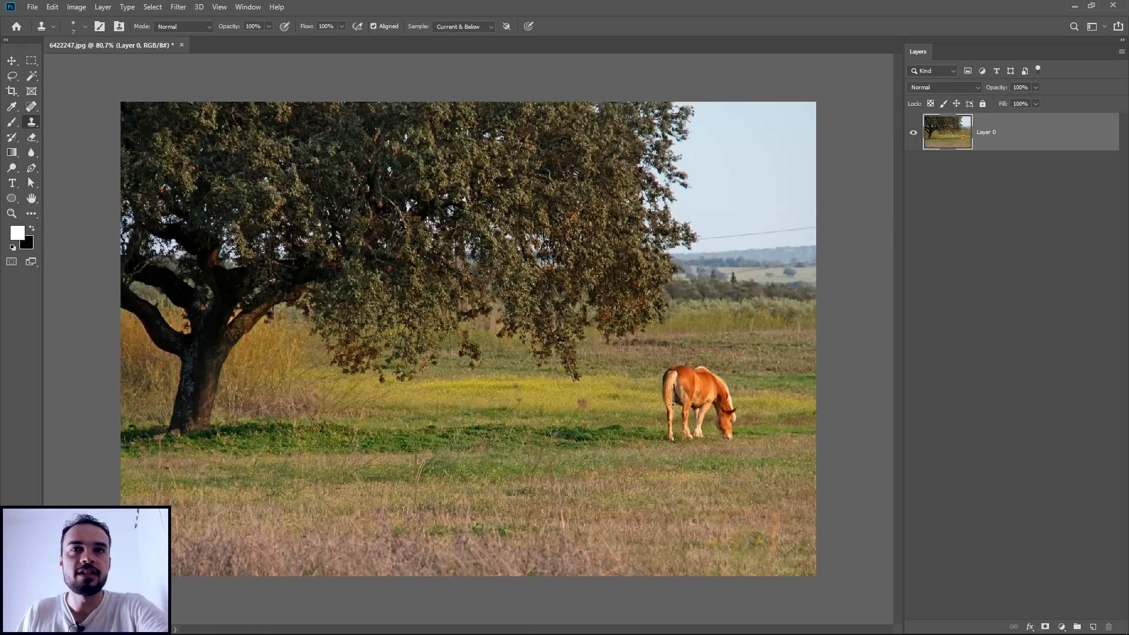
alt+right_click(758, 407)
mouse_move(757, 404)
mouse_down()
mouse_move(730, 428)
mouse_move(742, 420)
mouse_move(726, 408)
mouse_move(694, 408)
mouse_move(725, 408)
mouse_move(691, 395)
mouse_move(723, 395)
mouse_move(717, 377)
mouse_move(748, 380)
mouse_move(709, 377)
mouse_up()
alt+click(777, 423)
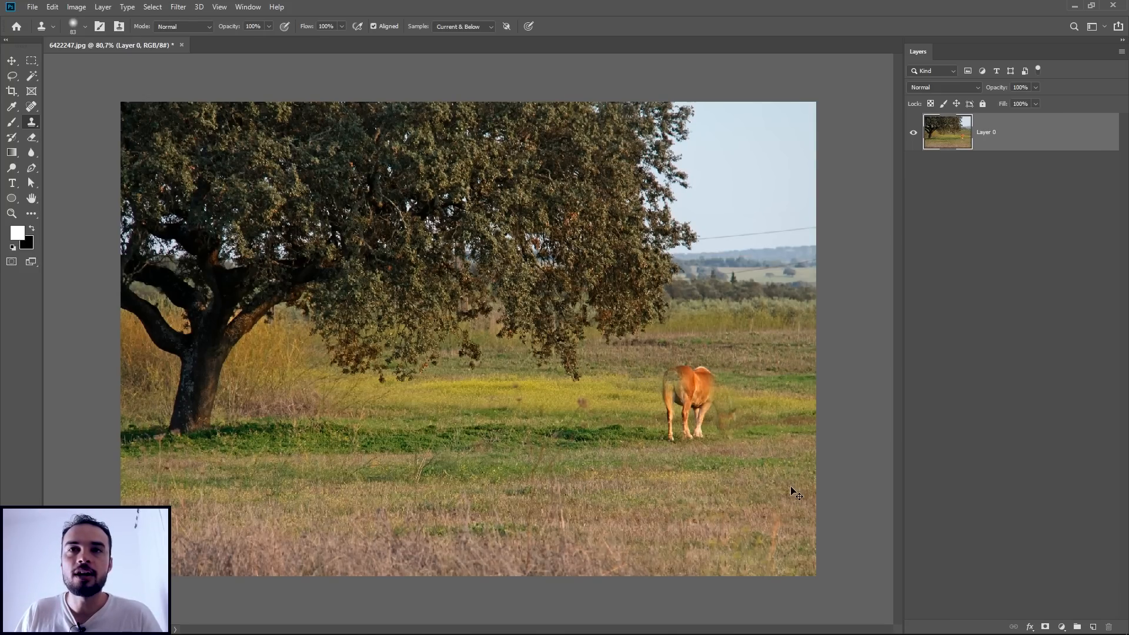
Undo all the Clone Stamp strokes on the horse.
key(ctrl+z)
key(ctrl+z)
key(ctrl+z)
key(ctrl+z)
key(ctrl+z)
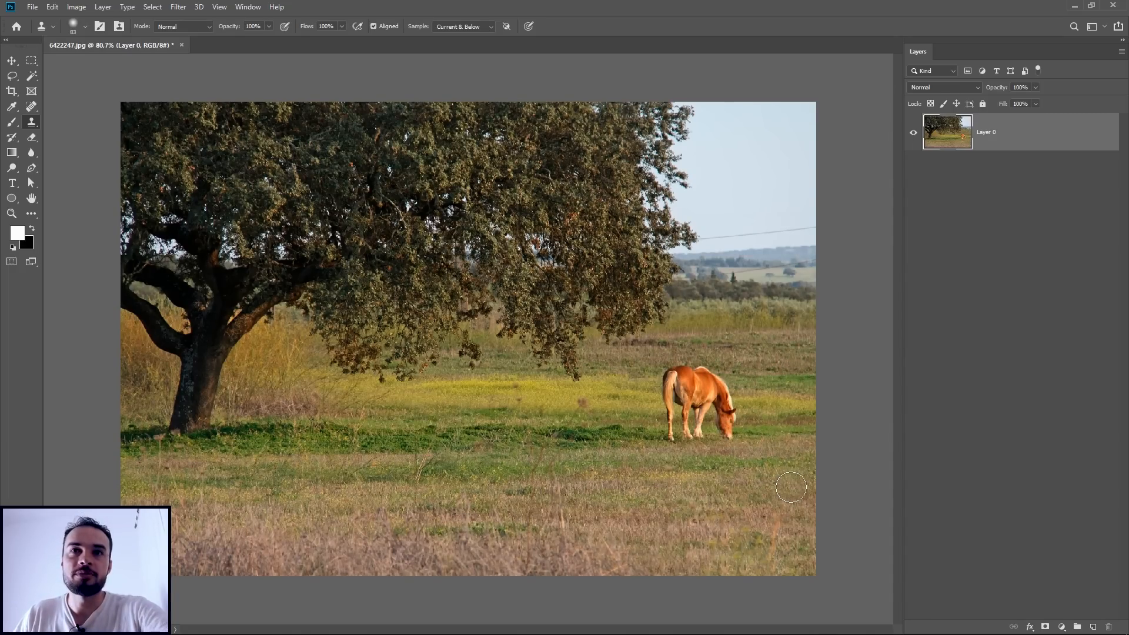
Outline the horse with the Lasso tool, fill it using Content-Aware contents at 100% opacity, and deselect.
click(9, 79)
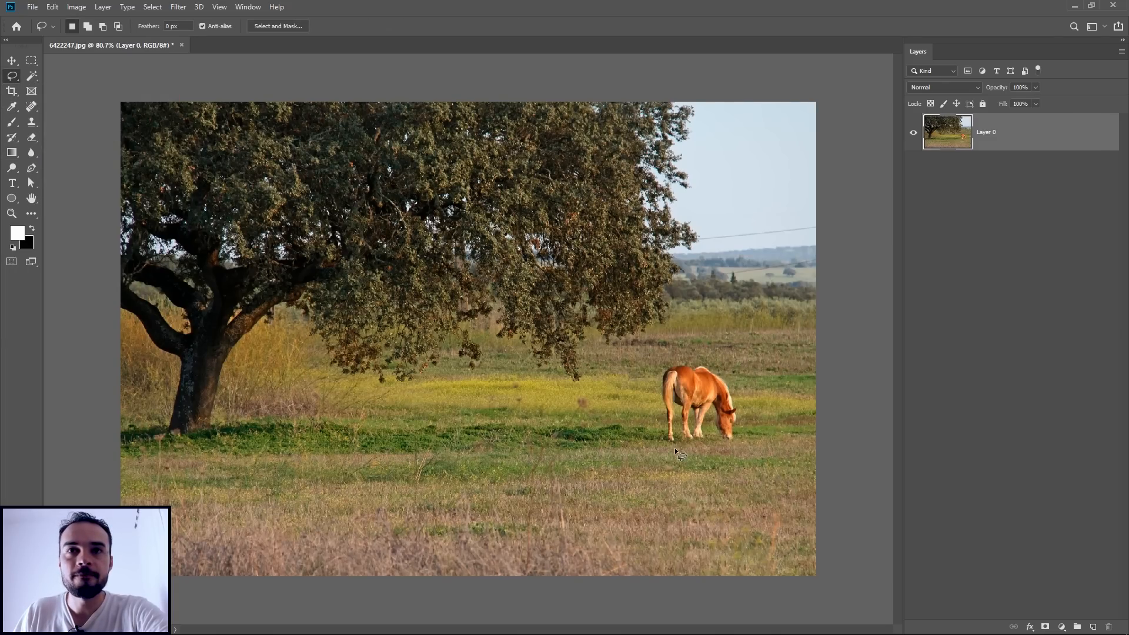
mouse_move(680, 450)
mouse_down()
mouse_move(658, 439)
mouse_move(650, 381)
mouse_move(665, 358)
mouse_move(710, 359)
mouse_move(742, 381)
mouse_move(750, 428)
mouse_move(735, 447)
mouse_move(680, 450)
mouse_up()
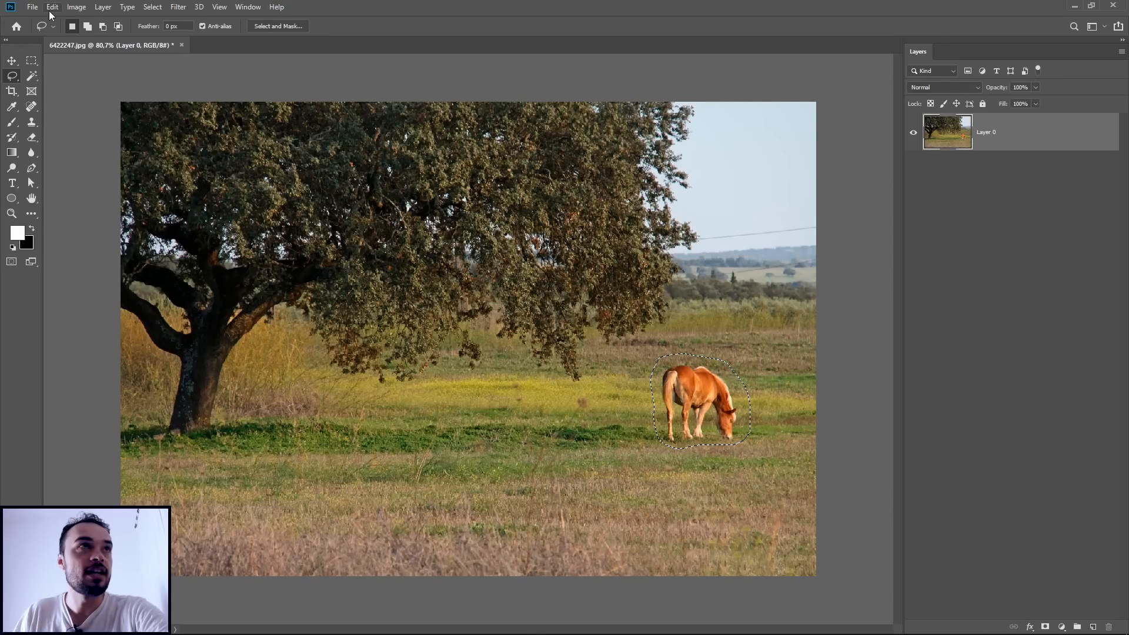
click(52, 7)
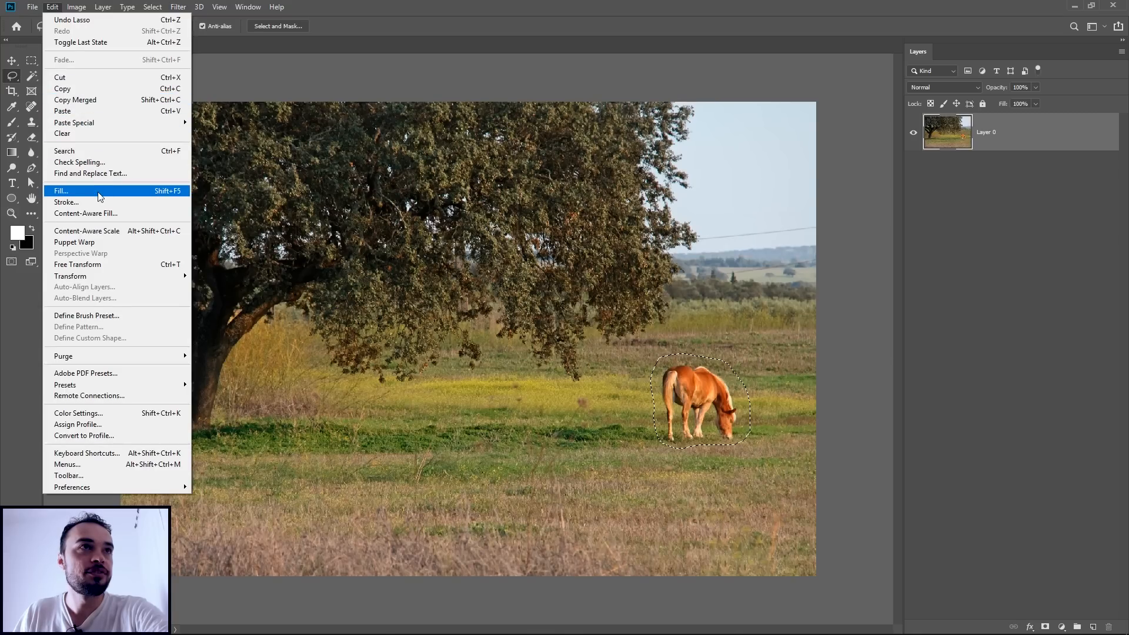
click(134, 193)
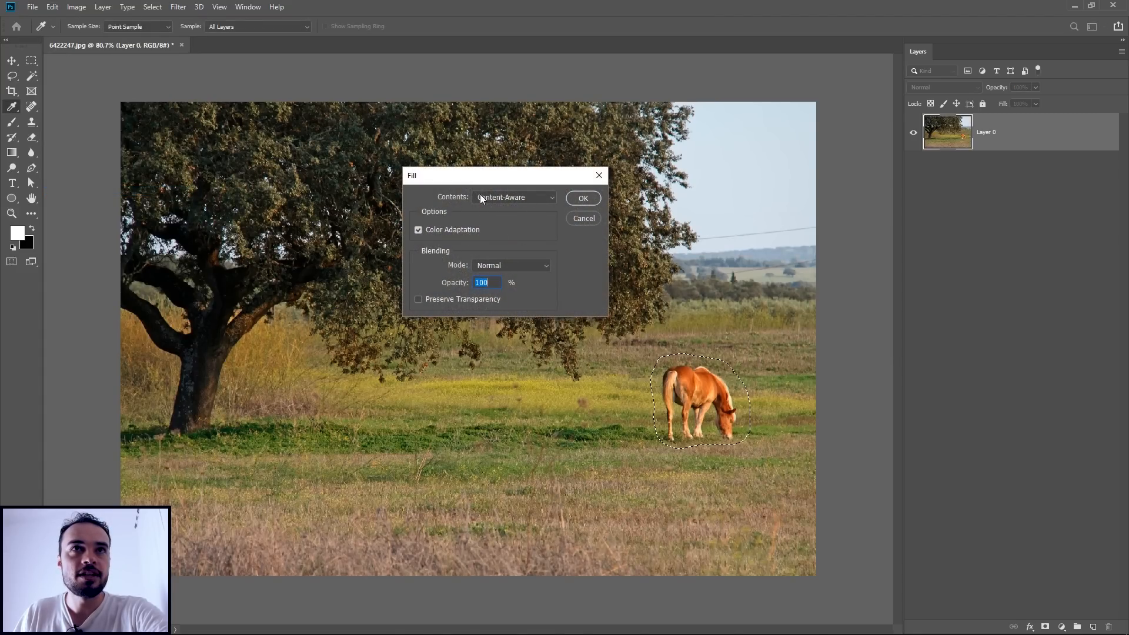
click(583, 198)
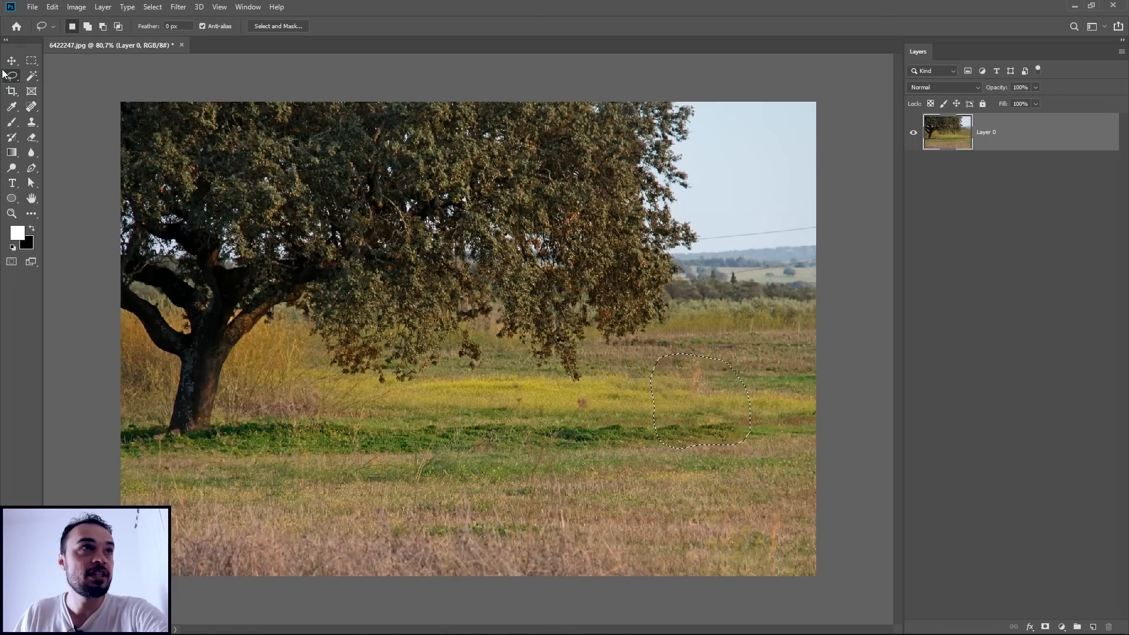
key(v)
key(ctrl+d)
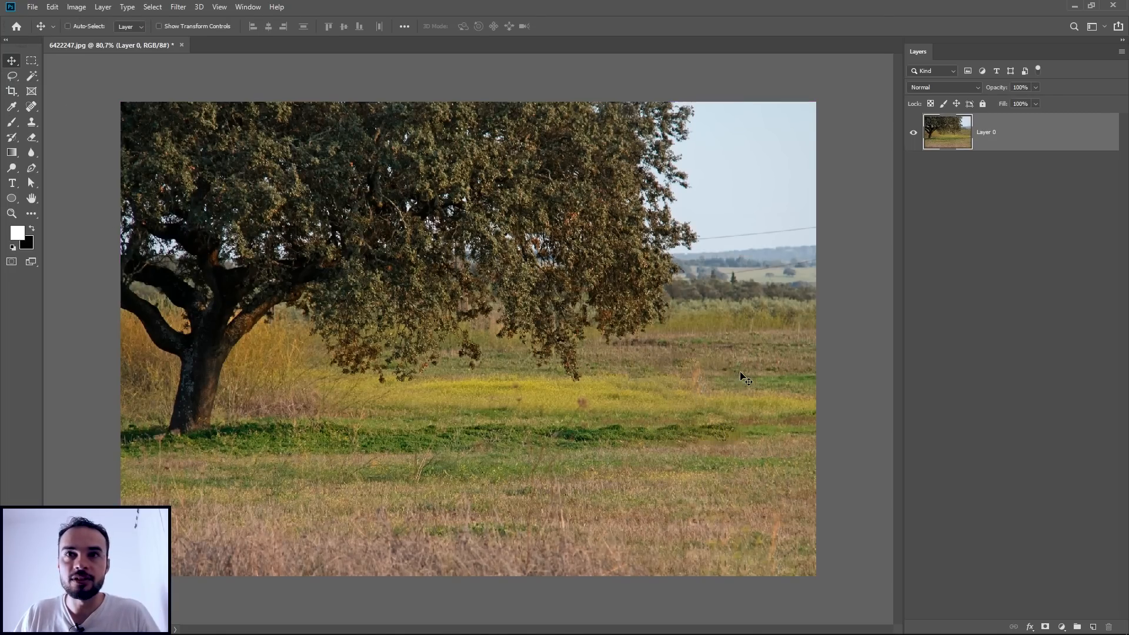
Try to retouch the leftover reddish patch where the horse stood with the Clone Stamp.
scroll(768, 402, up, 1)
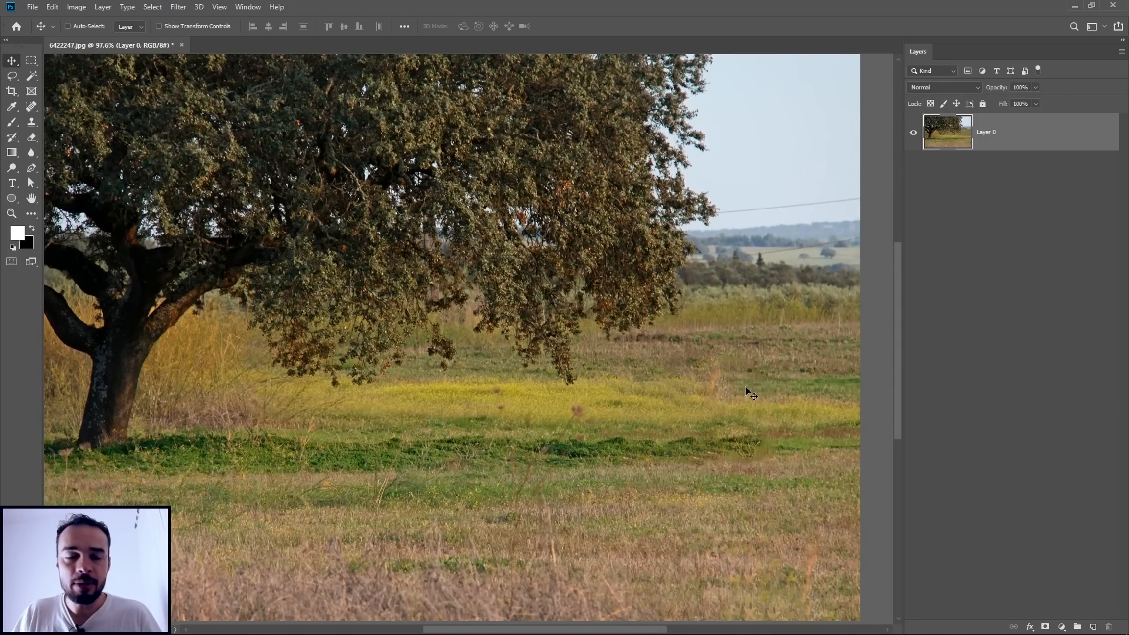
key(s)
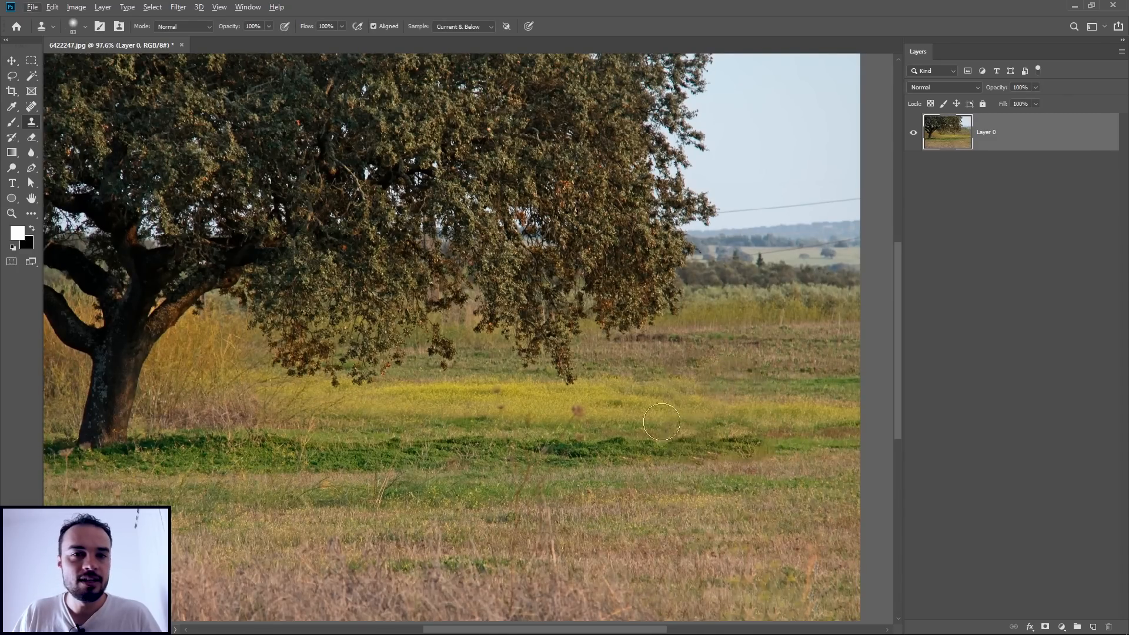
scroll(690, 425, down, 2)
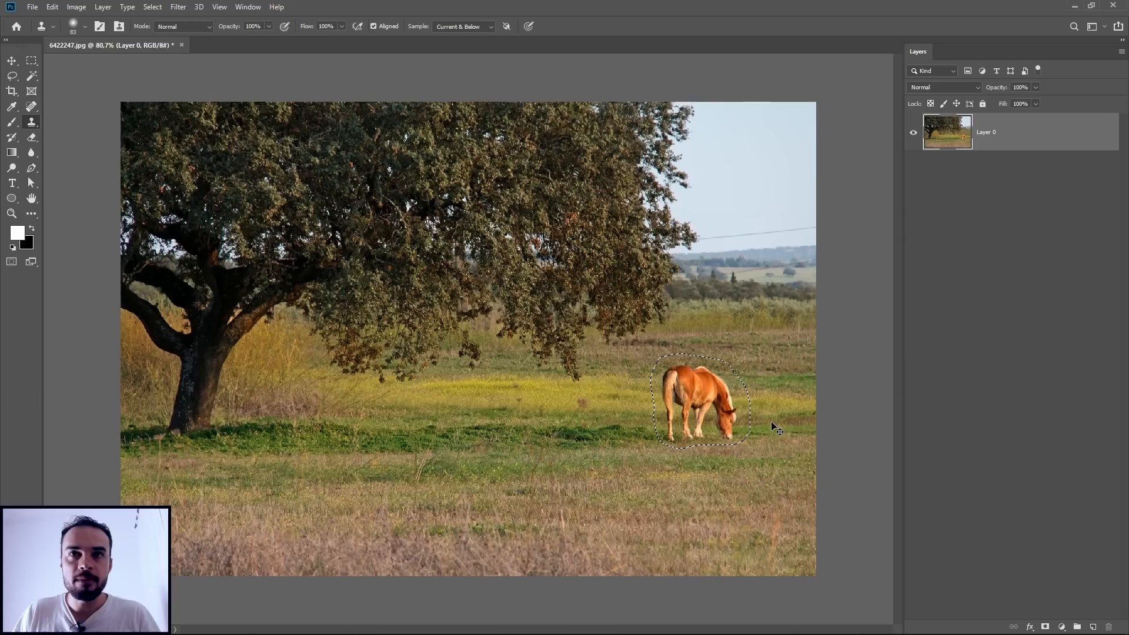
key(v)
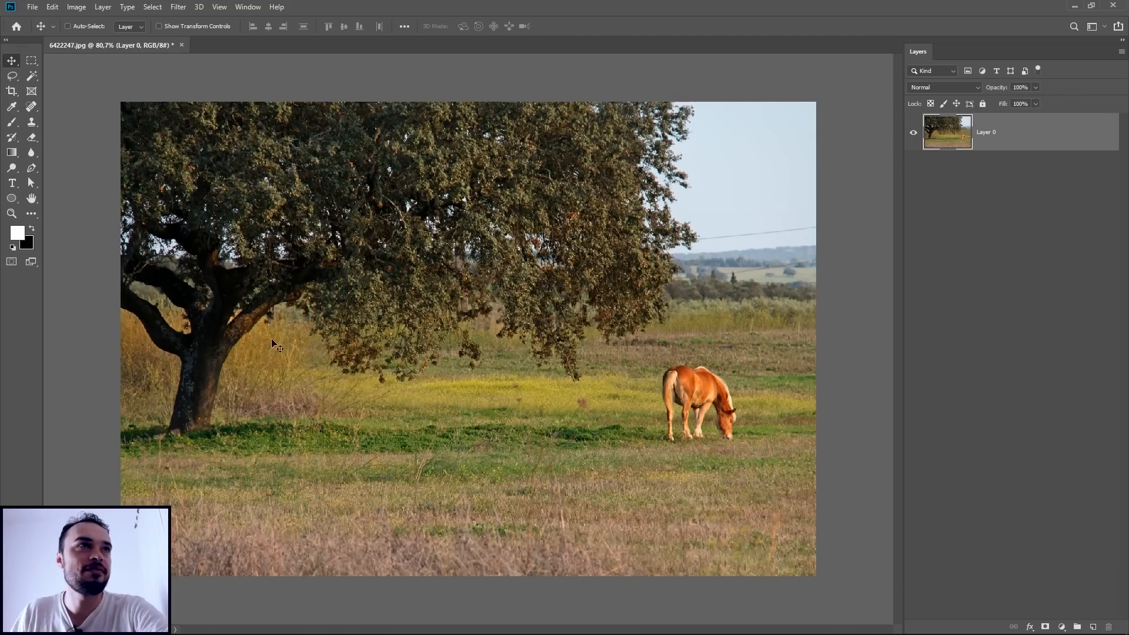
Draw a loose lasso selection around the horse and open it in the Content-Aware Fill workspace.
key(l)
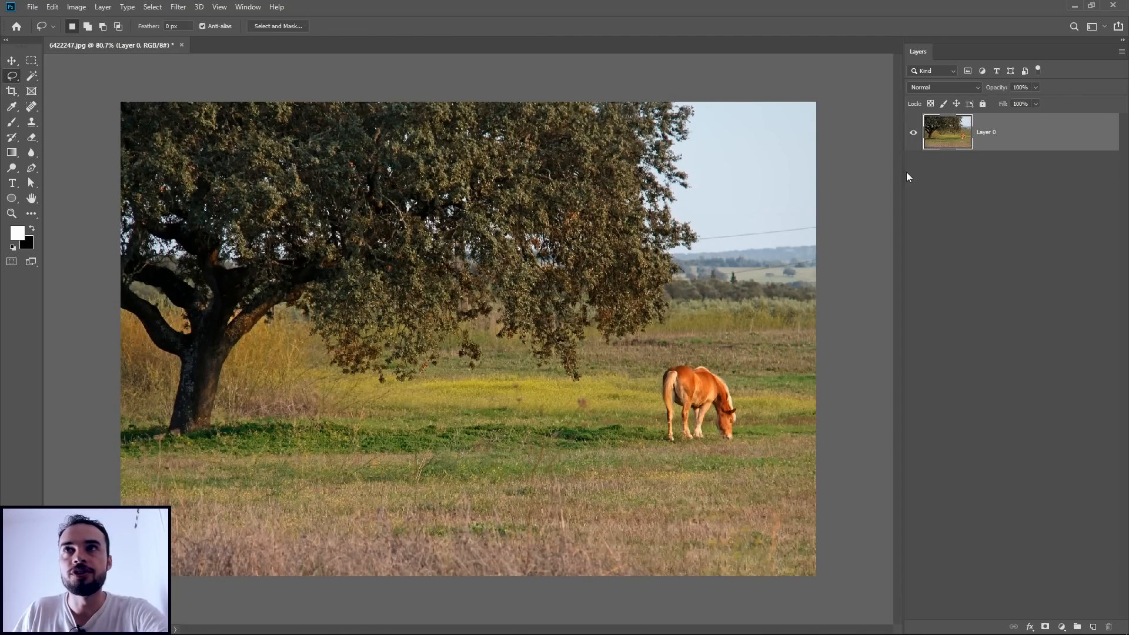
mouse_move(658, 420)
mouse_down()
mouse_move(655, 368)
mouse_move(668, 354)
mouse_move(714, 355)
mouse_move(733, 365)
mouse_move(751, 414)
mouse_move(713, 446)
mouse_move(665, 450)
mouse_move(658, 421)
mouse_up()
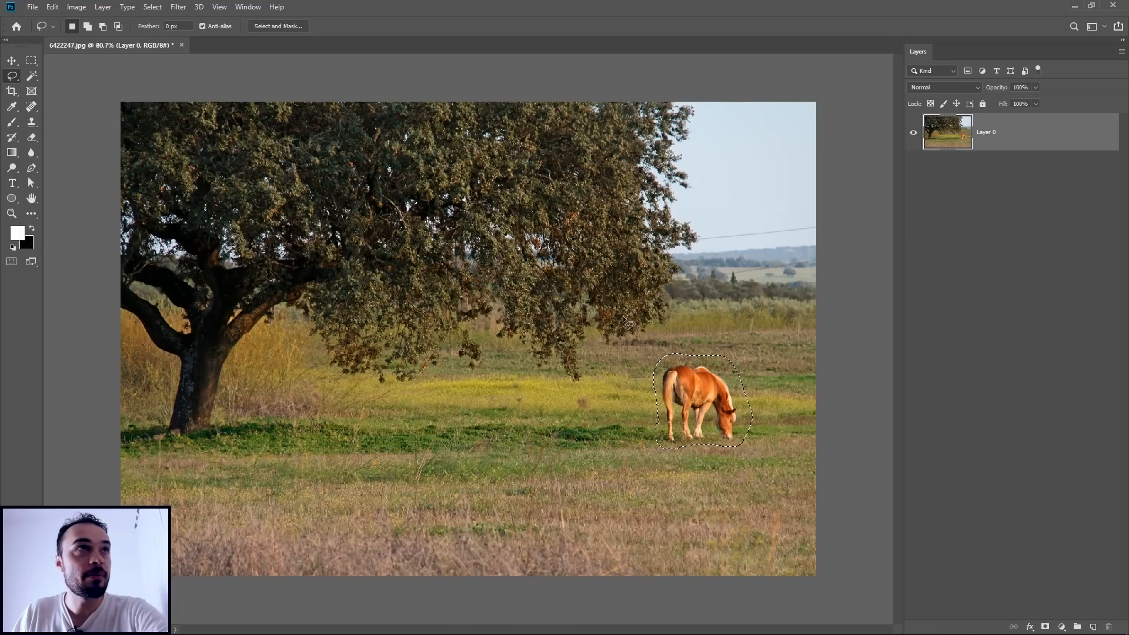
click(52, 7)
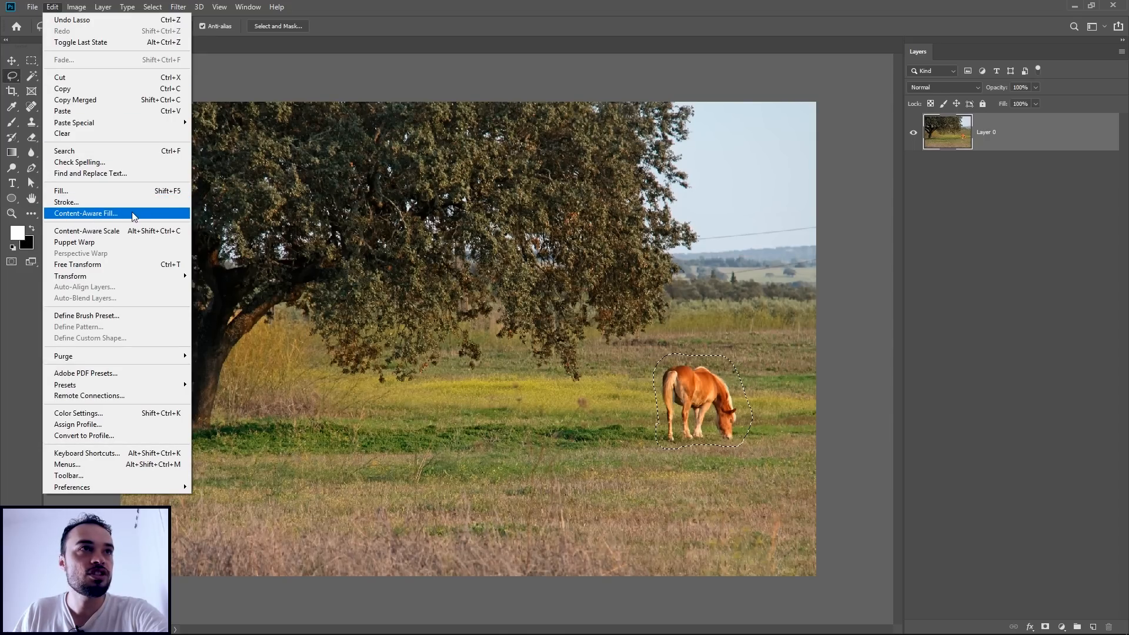
click(155, 213)
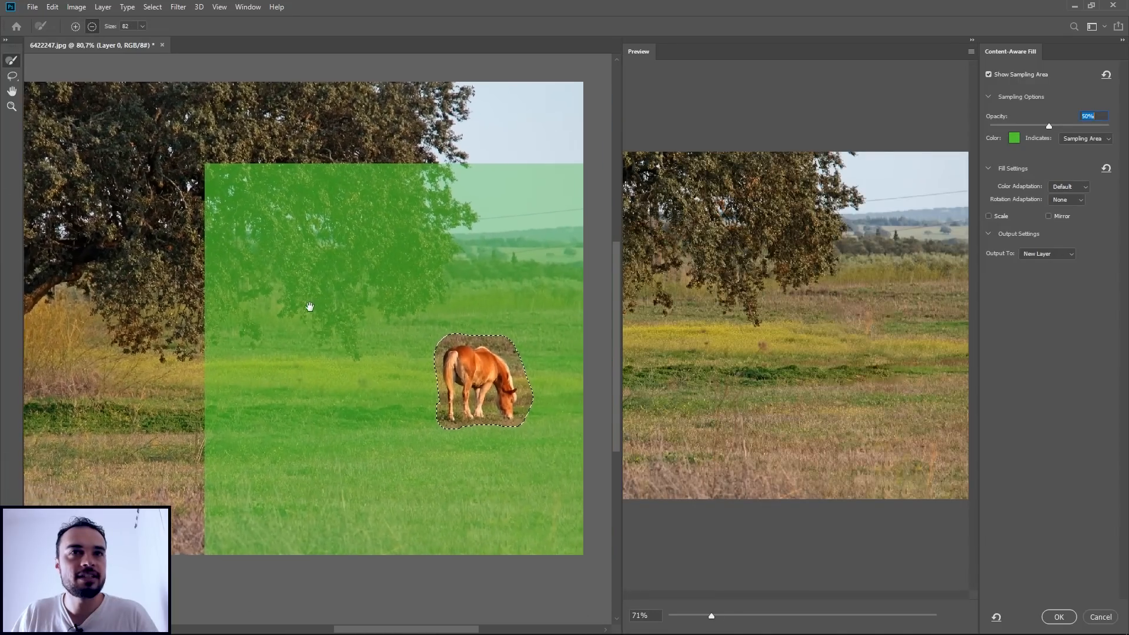
Widen the fill preview area beside the image in the Content-Aware Fill workspace.
drag(310, 307, 294, 307)
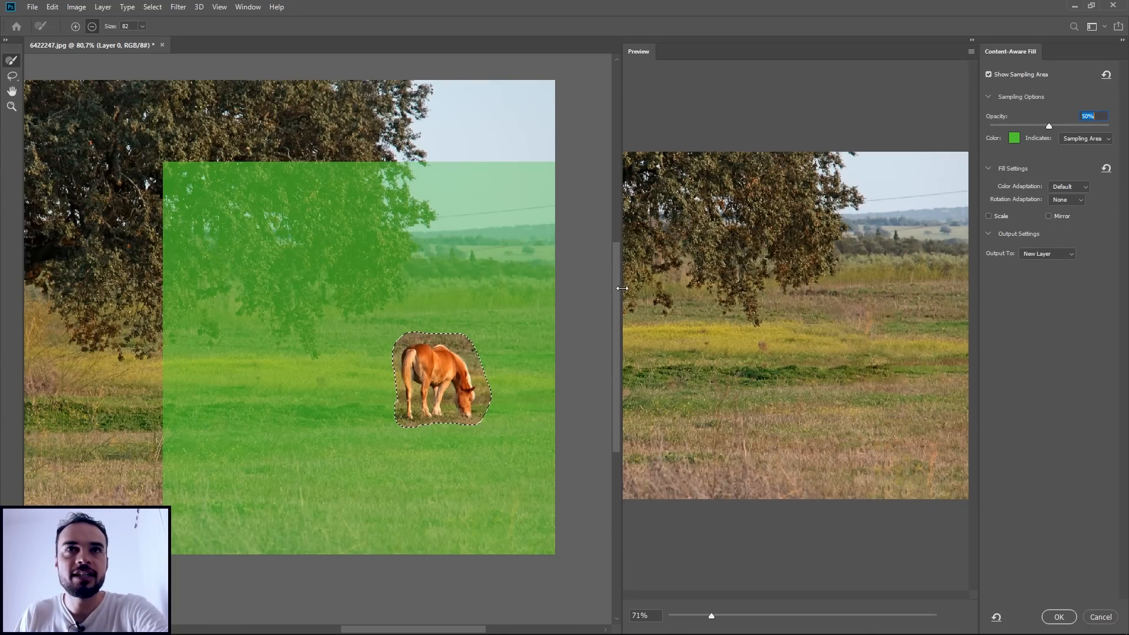
drag(621, 288, 586, 294)
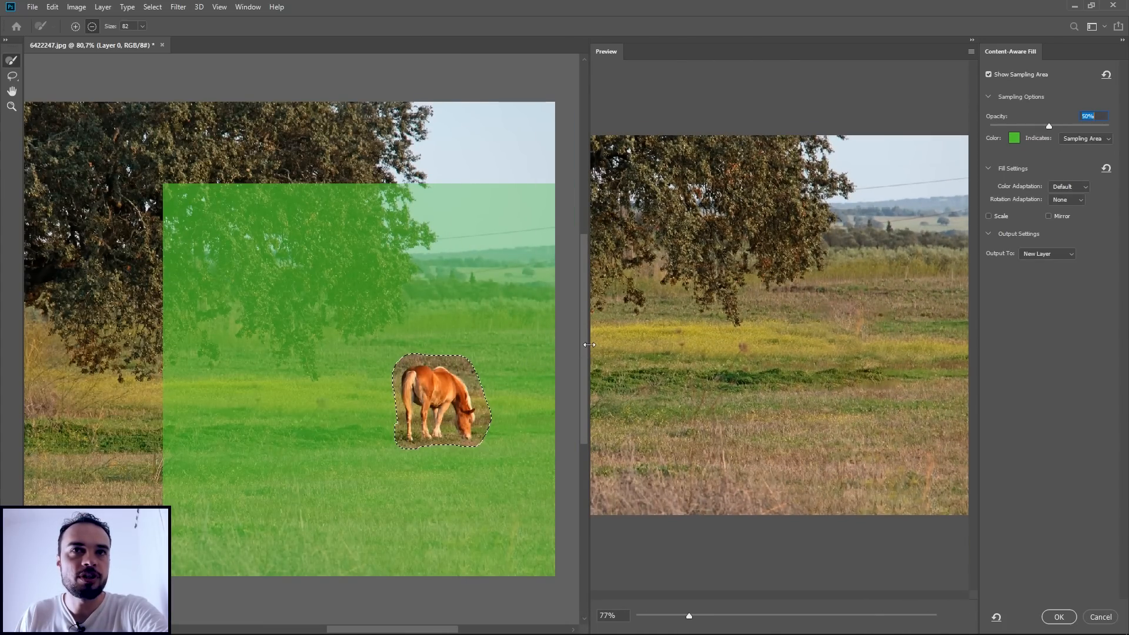
drag(589, 344, 567, 345)
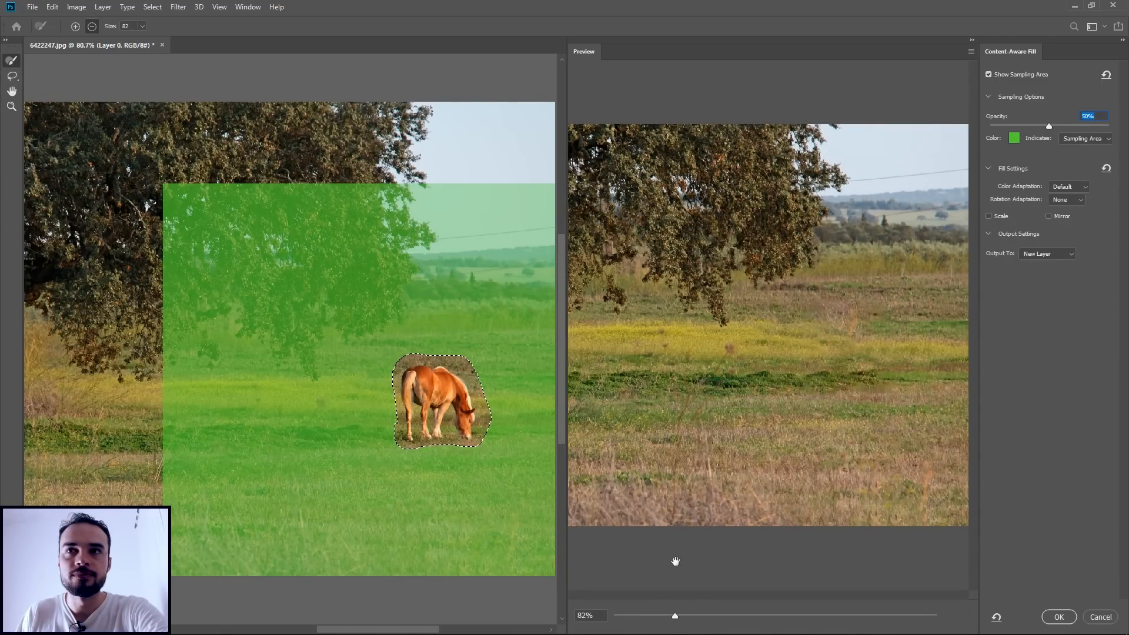
Try subtracting the tree's outer edge from the sampling area with the size 82 Sampling Brush, and paint it back in.
drag(438, 455, 388, 435)
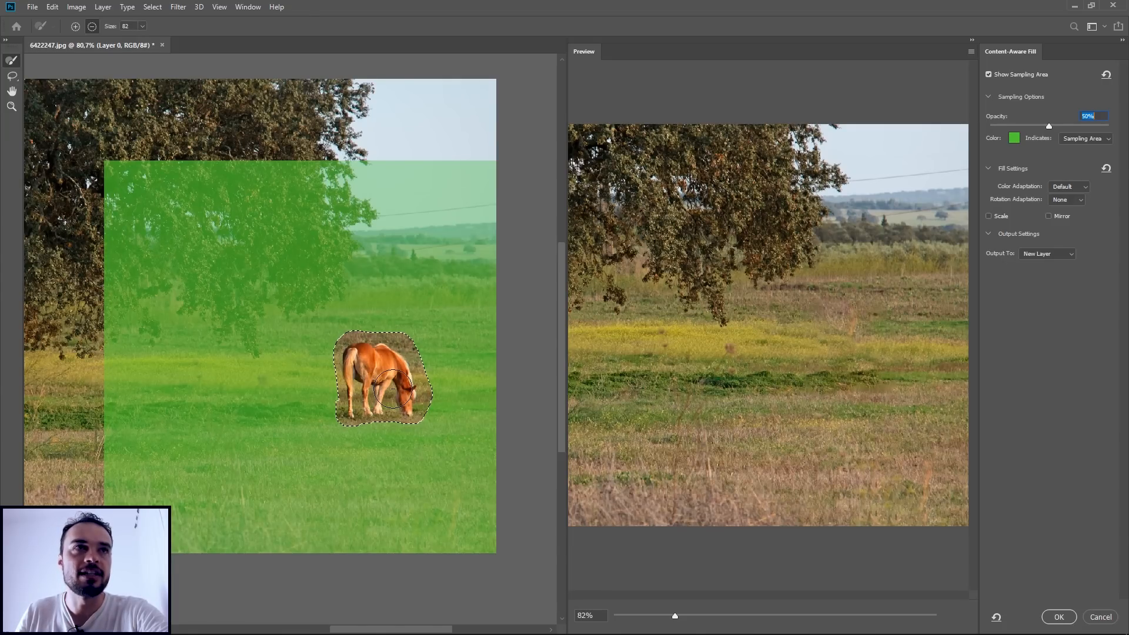
key(alt)
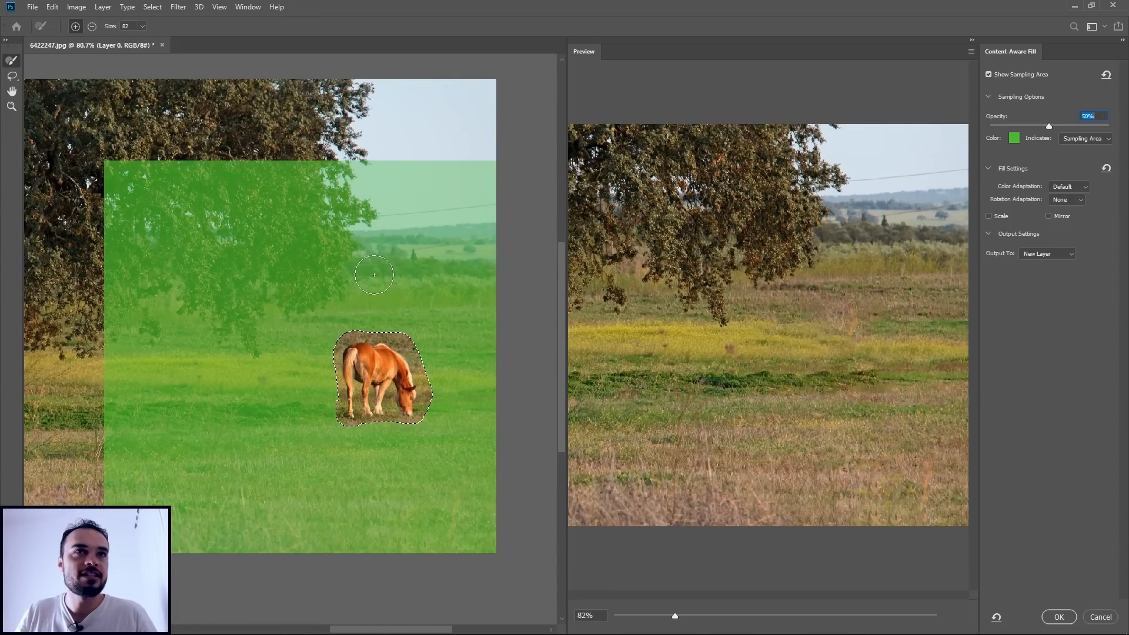
drag(404, 630, 355, 631)
drag(383, 629, 401, 629)
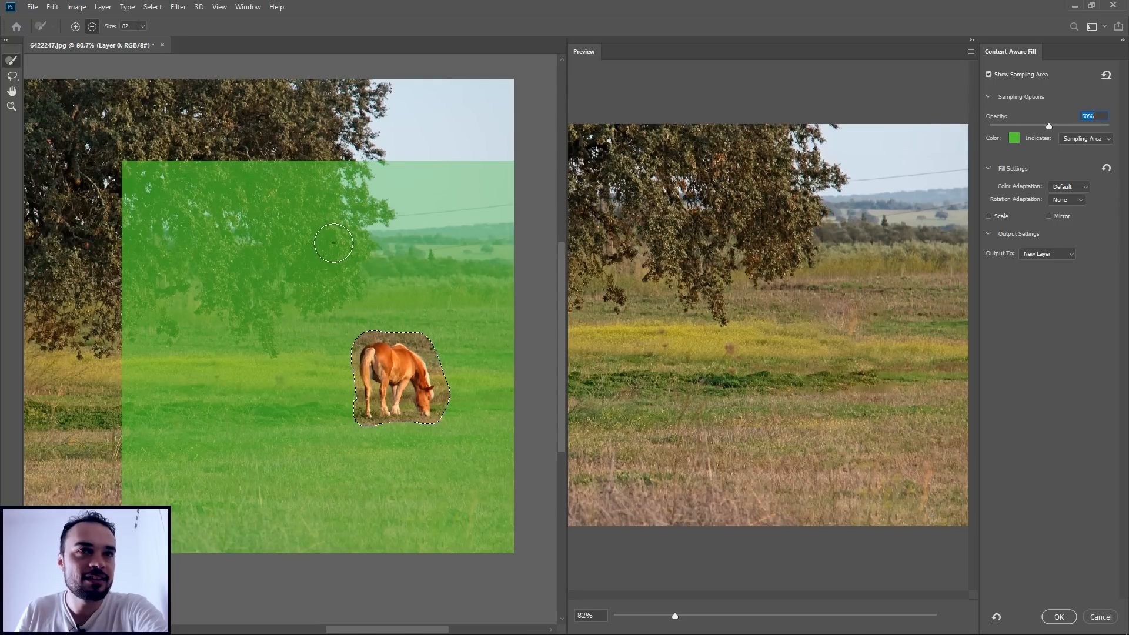
scroll(323, 306, up, 1)
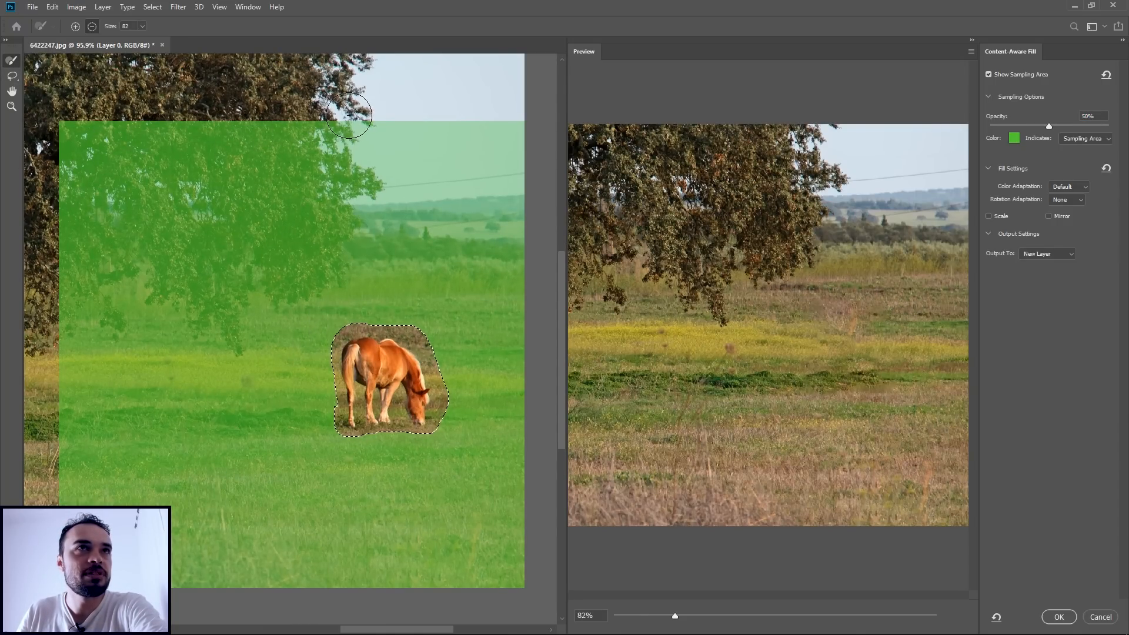
mouse_move(355, 116)
mouse_down()
mouse_move(348, 141)
mouse_move(372, 177)
mouse_move(361, 200)
mouse_move(317, 267)
mouse_move(277, 285)
mouse_up()
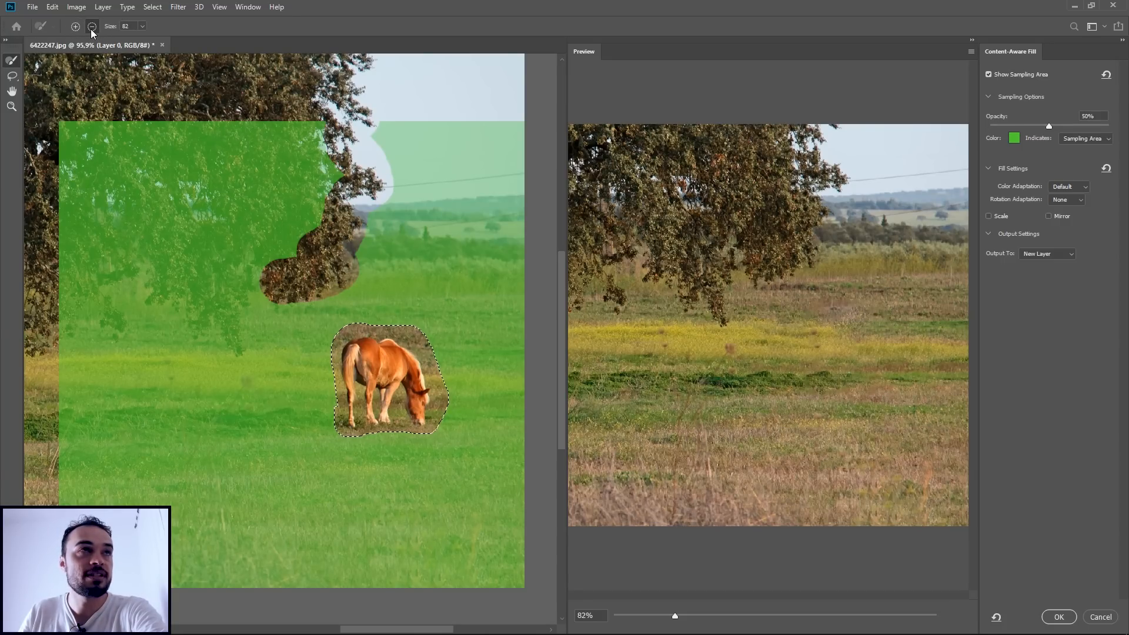
click(75, 26)
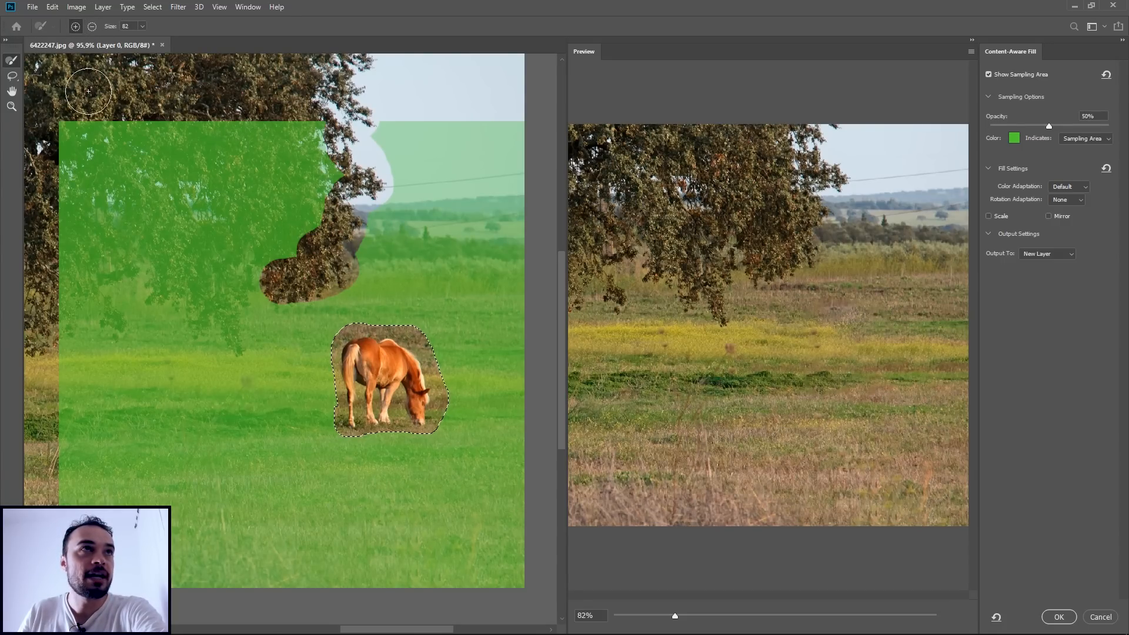
mouse_move(319, 131)
mouse_down()
mouse_move(370, 114)
mouse_move(365, 145)
mouse_move(324, 167)
mouse_move(361, 167)
mouse_move(322, 192)
mouse_move(353, 185)
mouse_move(317, 220)
mouse_move(355, 243)
mouse_move(309, 278)
mouse_move(270, 274)
mouse_up()
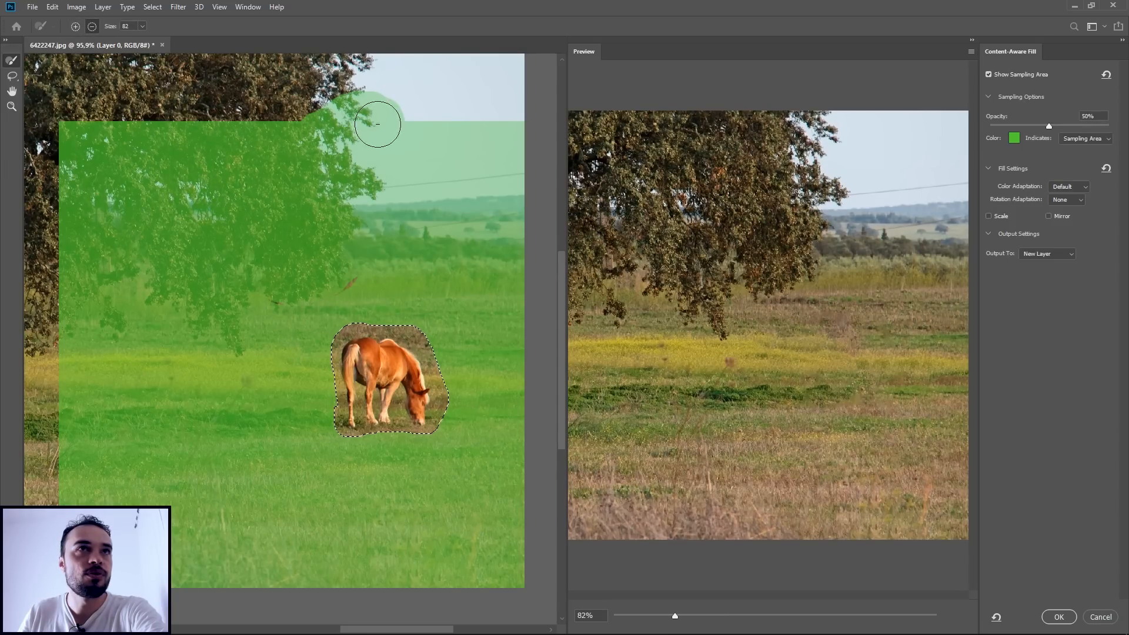
Subtract the tree foliage from the sampling area with the size 82 Sampling Brush.
mouse_move(377, 124)
mouse_down()
mouse_move(382, 109)
mouse_move(322, 112)
mouse_move(330, 141)
mouse_move(379, 184)
mouse_move(341, 206)
mouse_move(345, 256)
mouse_move(277, 288)
mouse_move(265, 243)
mouse_up()
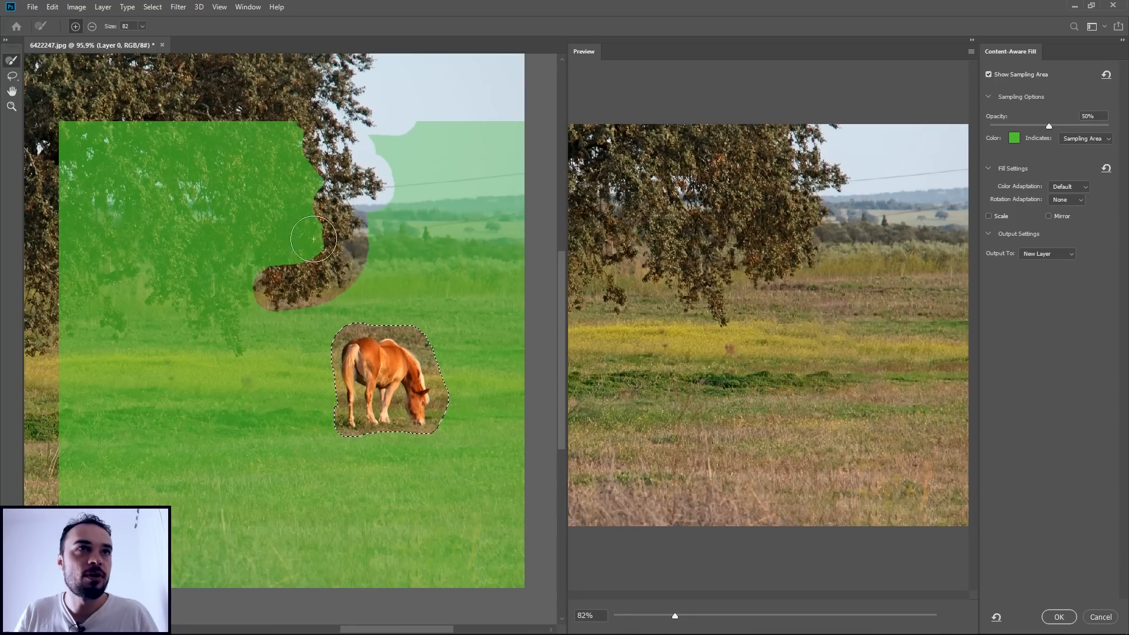
mouse_move(294, 230)
mouse_down()
mouse_move(326, 244)
mouse_move(266, 268)
mouse_up()
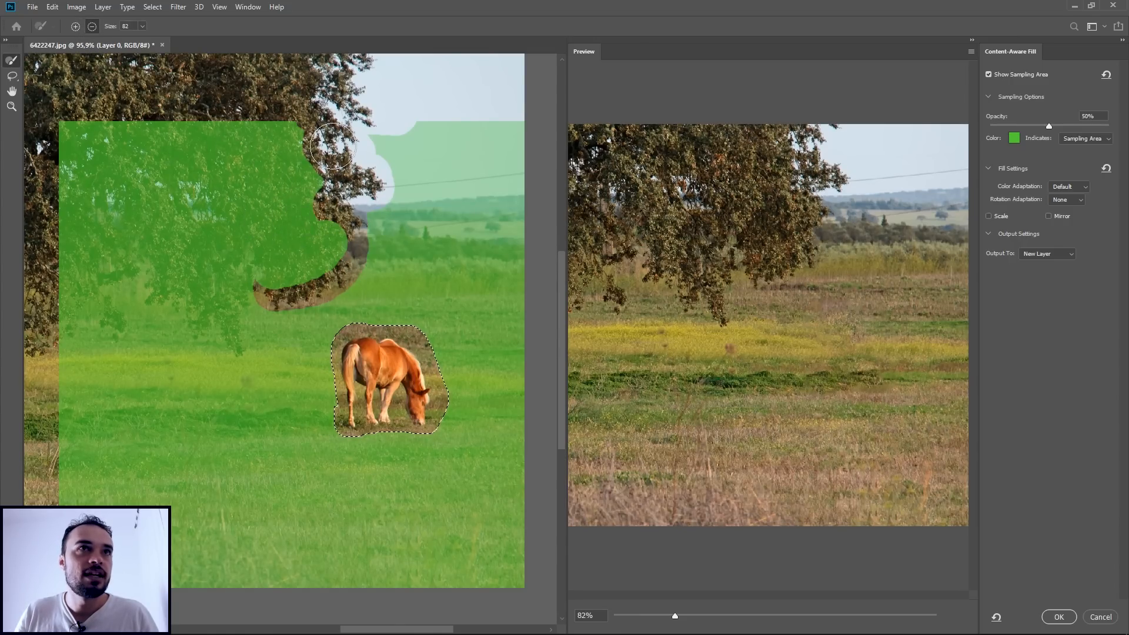
click(261, 135)
mouse_move(262, 136)
mouse_down()
mouse_move(68, 124)
mouse_move(63, 329)
mouse_move(110, 330)
mouse_move(123, 315)
mouse_move(114, 303)
mouse_move(198, 309)
mouse_move(238, 339)
mouse_move(251, 301)
mouse_move(346, 249)
mouse_move(296, 167)
mouse_move(129, 141)
mouse_move(93, 158)
mouse_move(88, 294)
mouse_move(209, 294)
mouse_move(281, 266)
mouse_move(311, 238)
mouse_move(271, 200)
mouse_move(211, 173)
mouse_move(146, 169)
mouse_move(123, 241)
mouse_move(131, 221)
mouse_move(151, 266)
mouse_move(216, 268)
mouse_move(269, 249)
mouse_move(255, 228)
mouse_move(191, 205)
mouse_move(154, 210)
mouse_move(217, 241)
mouse_up()
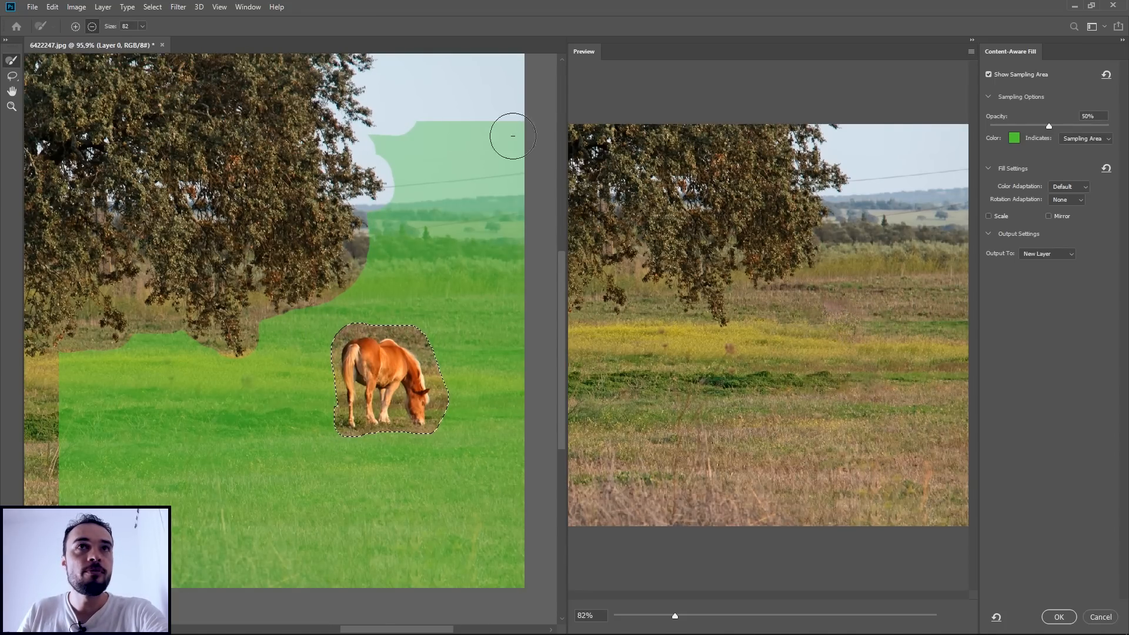
Set the Sampling Brush size to 139 and subtract the sky, distant hills and far edge of the field from the sampling area.
click(142, 27)
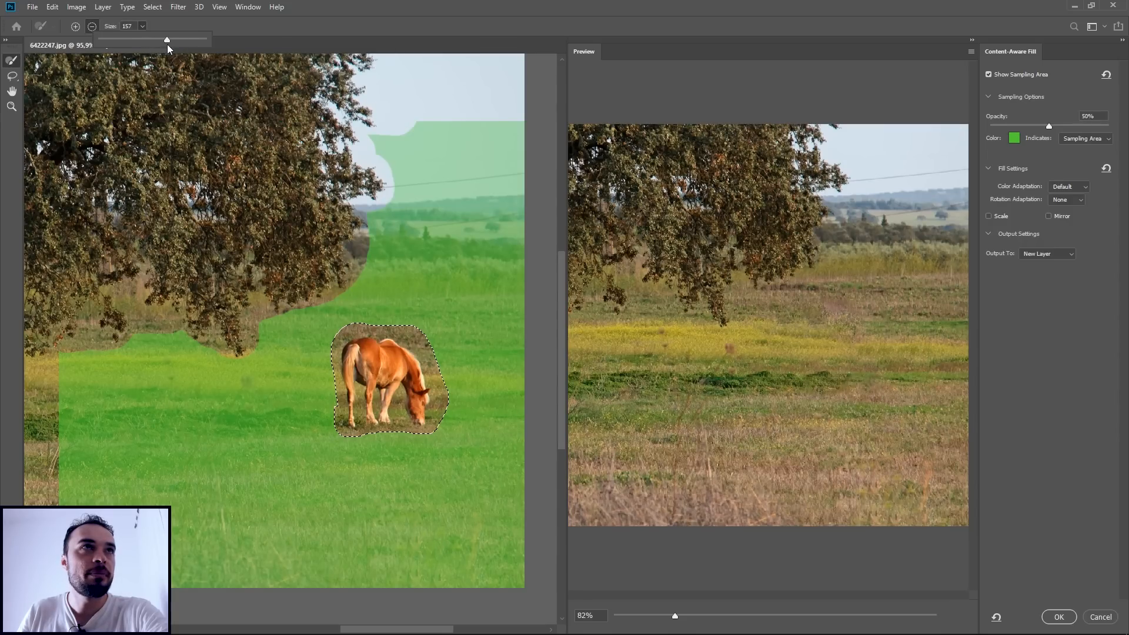
drag(167, 44, 163, 44)
mouse_move(391, 144)
mouse_down()
mouse_move(459, 139)
mouse_move(353, 167)
mouse_move(430, 178)
mouse_move(377, 241)
mouse_move(482, 247)
mouse_move(500, 236)
mouse_move(388, 246)
mouse_move(382, 259)
mouse_move(461, 224)
mouse_move(499, 182)
mouse_move(370, 185)
mouse_move(259, 282)
mouse_move(205, 309)
mouse_move(211, 344)
mouse_move(235, 335)
mouse_move(176, 350)
mouse_move(130, 340)
mouse_move(82, 379)
mouse_move(186, 336)
mouse_move(112, 370)
mouse_move(82, 406)
mouse_move(64, 382)
mouse_move(132, 327)
mouse_up()
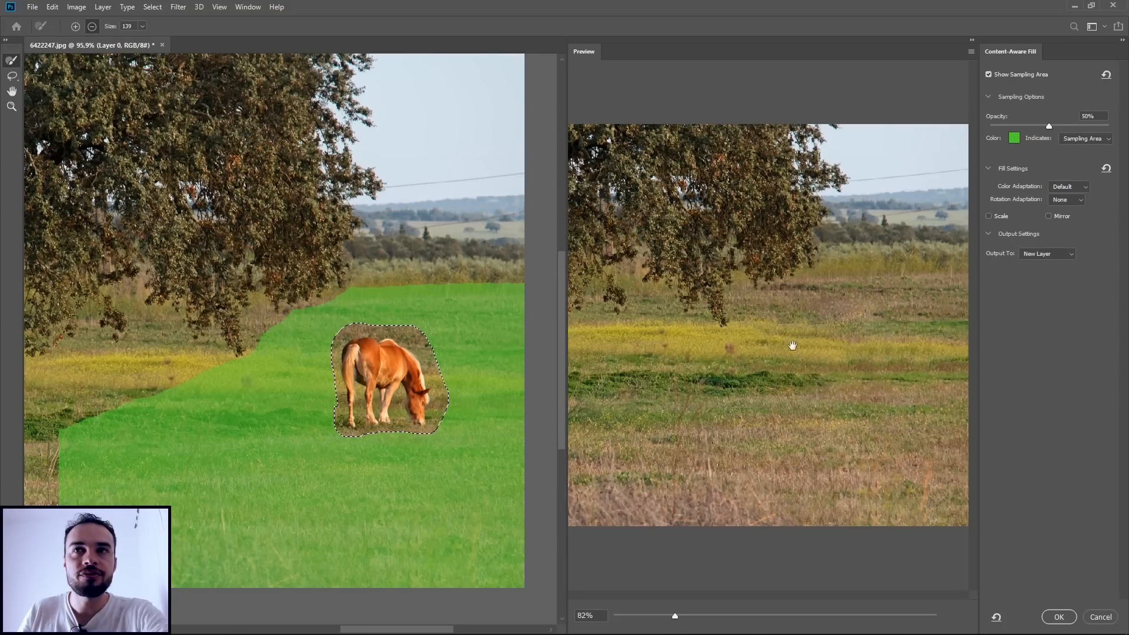
Try extending the selection above the horse with the Lasso Tool, and subtract the added area from it.
click(12, 79)
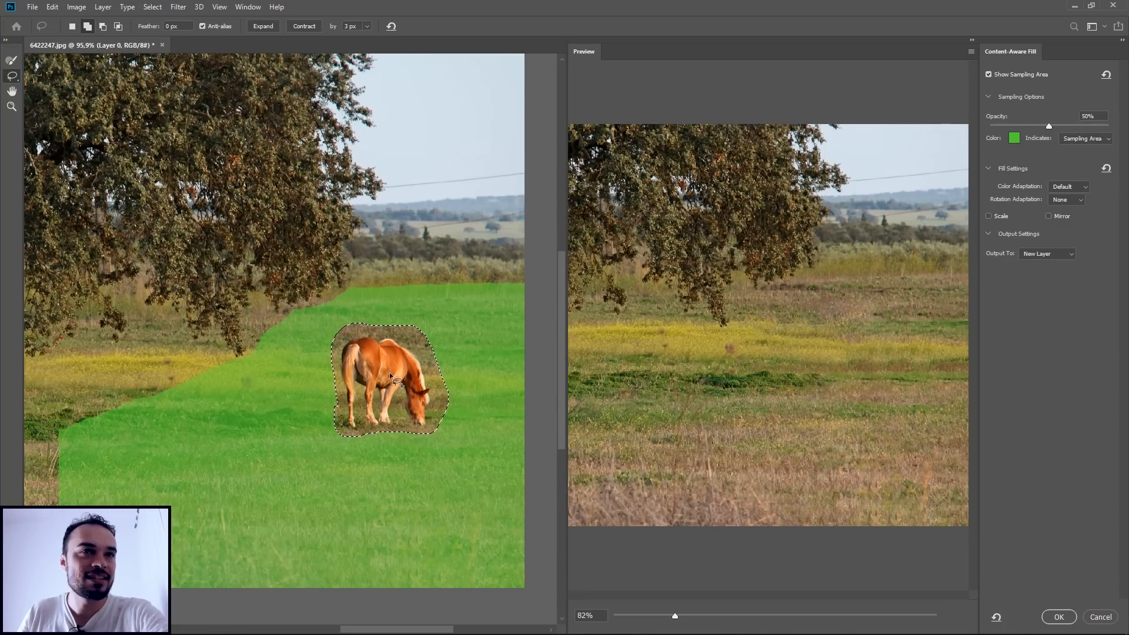
right_click(11, 80)
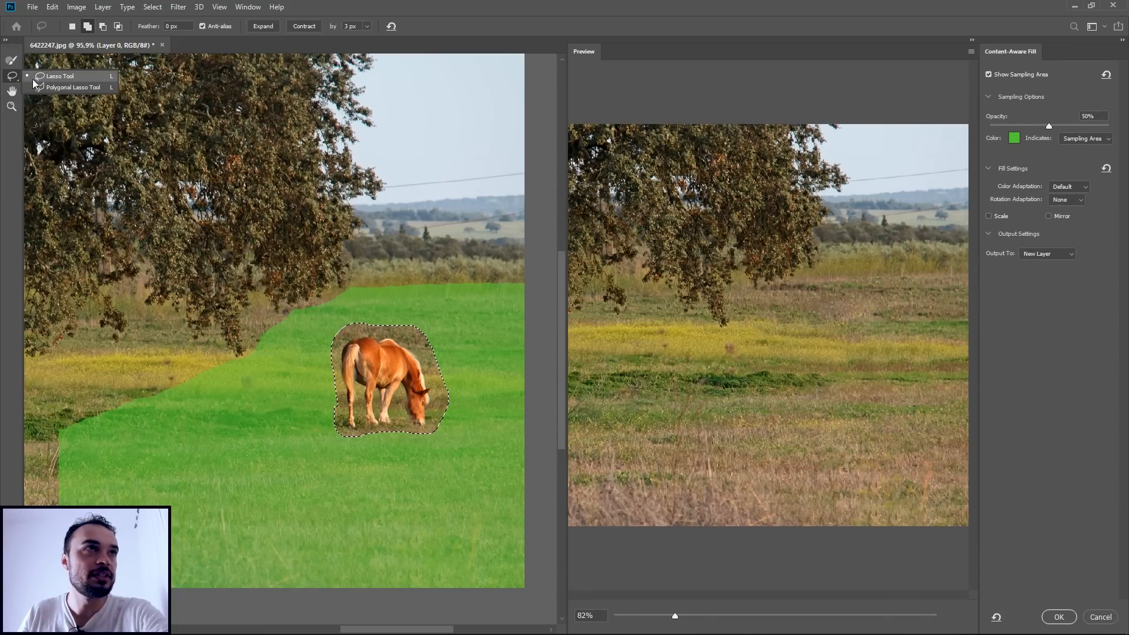
click(35, 87)
right_click(11, 80)
click(53, 76)
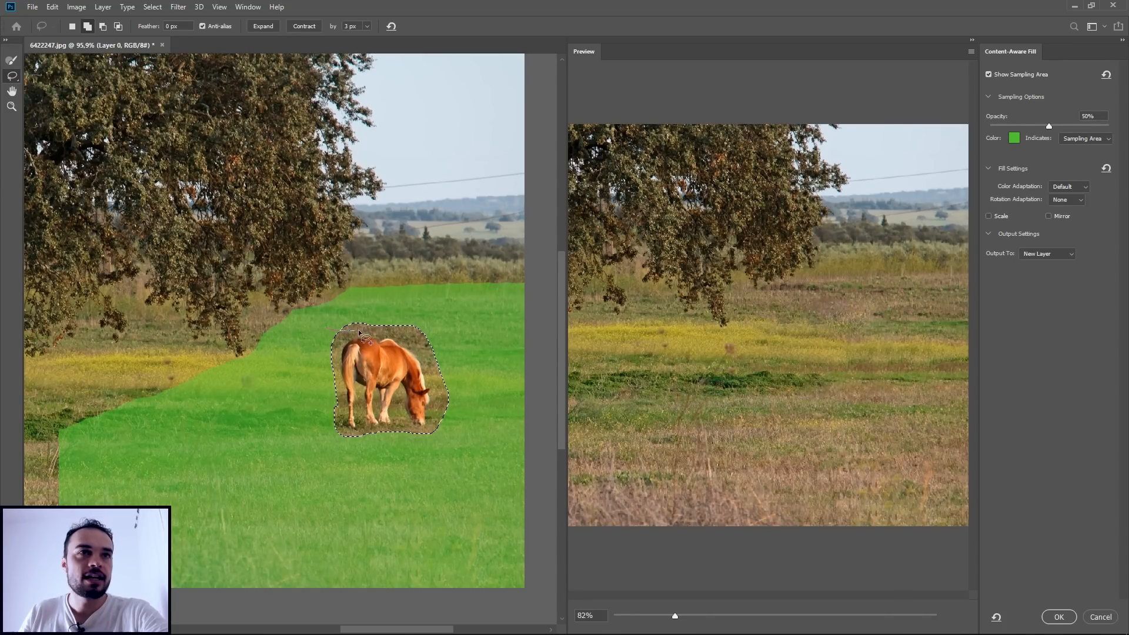
drag(327, 328, 333, 336)
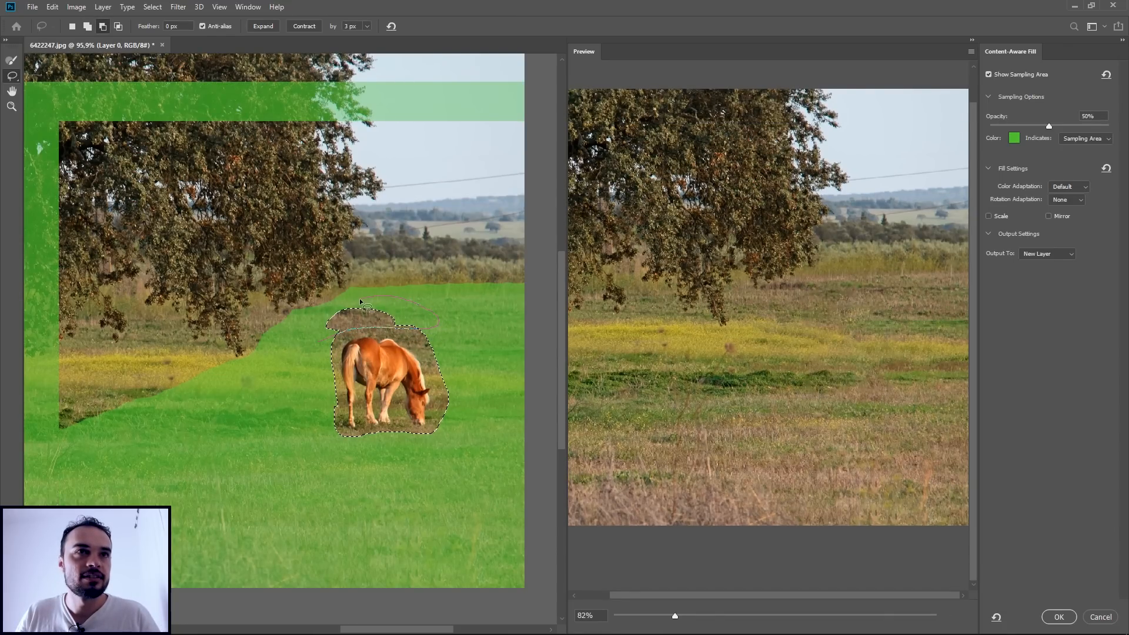
drag(312, 331, 317, 340)
Trim the selection closer to the horse's outline on all sides by subtracting from it with the Lasso Tool.
scroll(383, 327, down, 1)
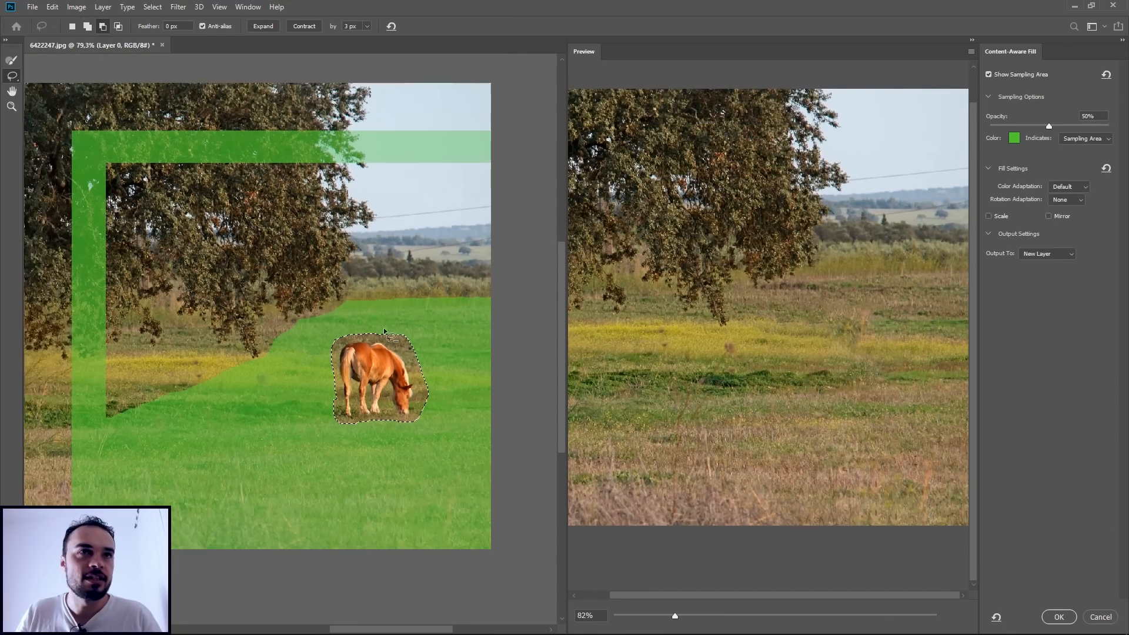
drag(363, 318, 364, 319)
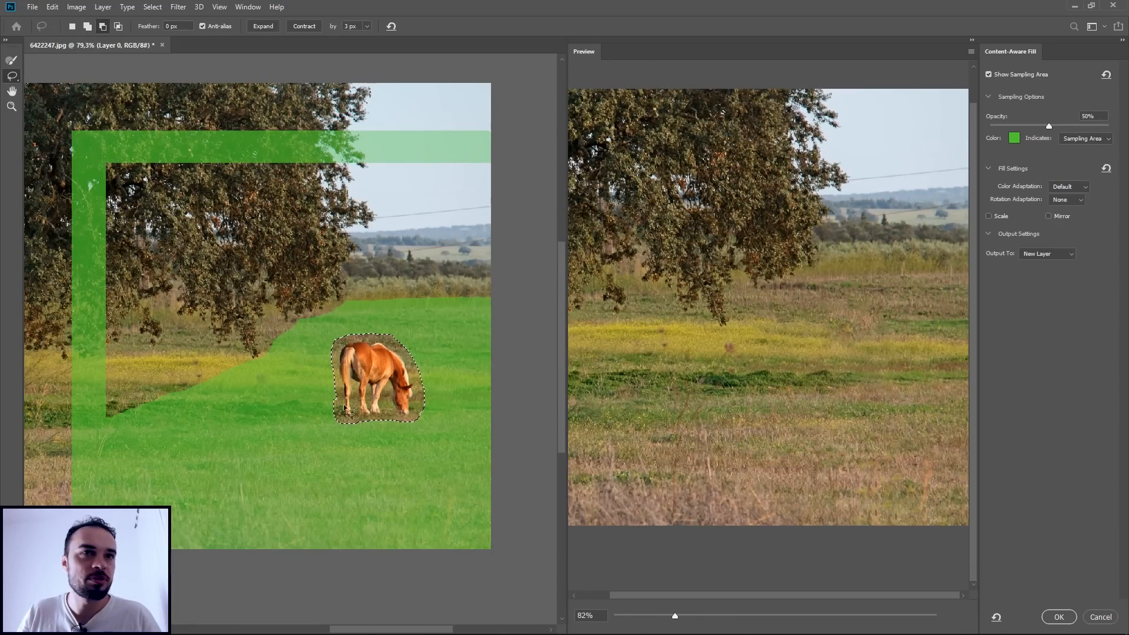
scroll(414, 410, up, 2)
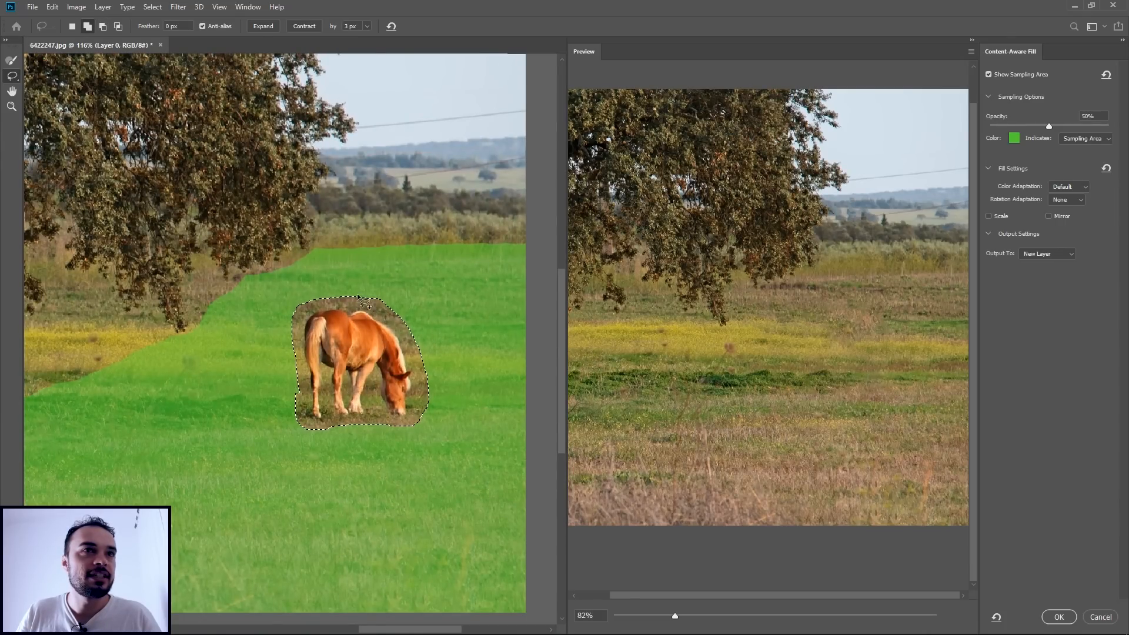
key(alt)
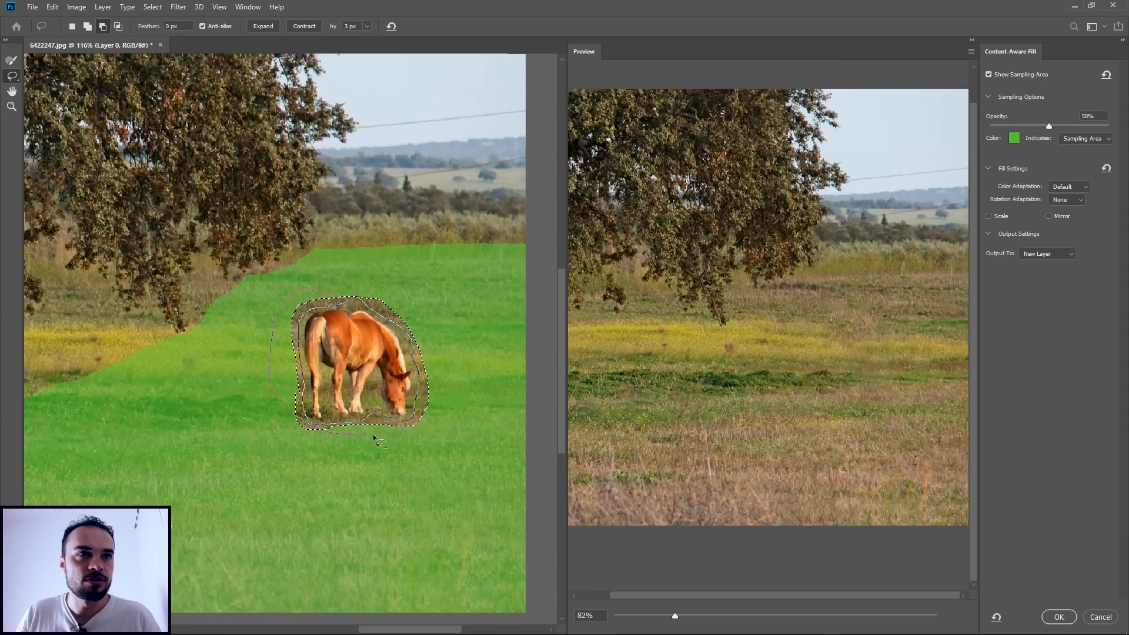
drag(394, 297, 414, 291)
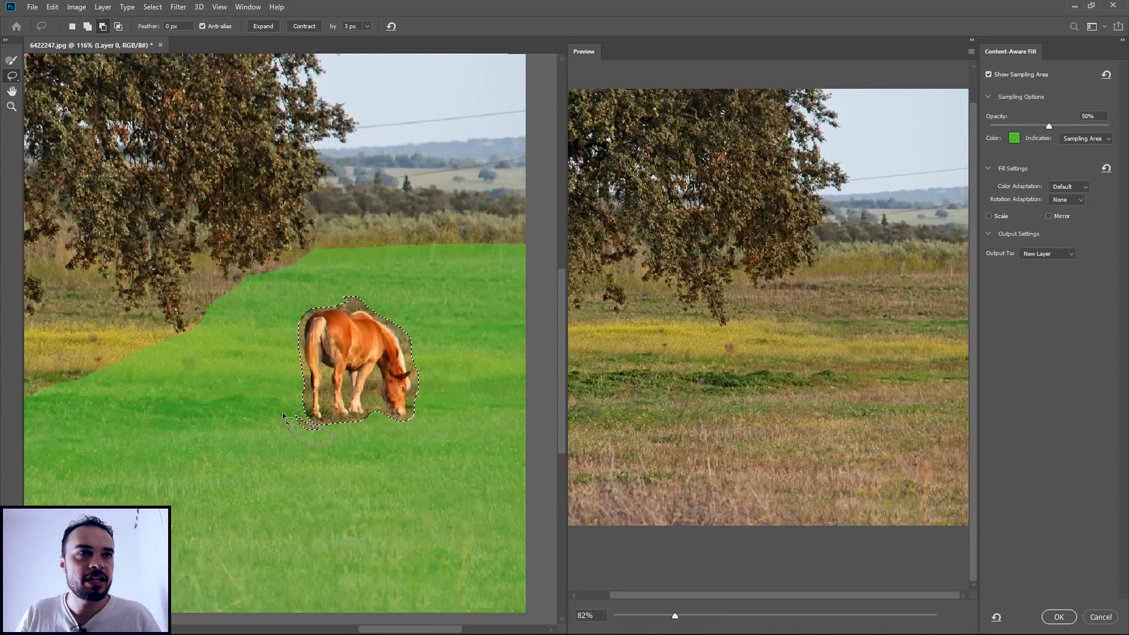
drag(282, 414, 287, 418)
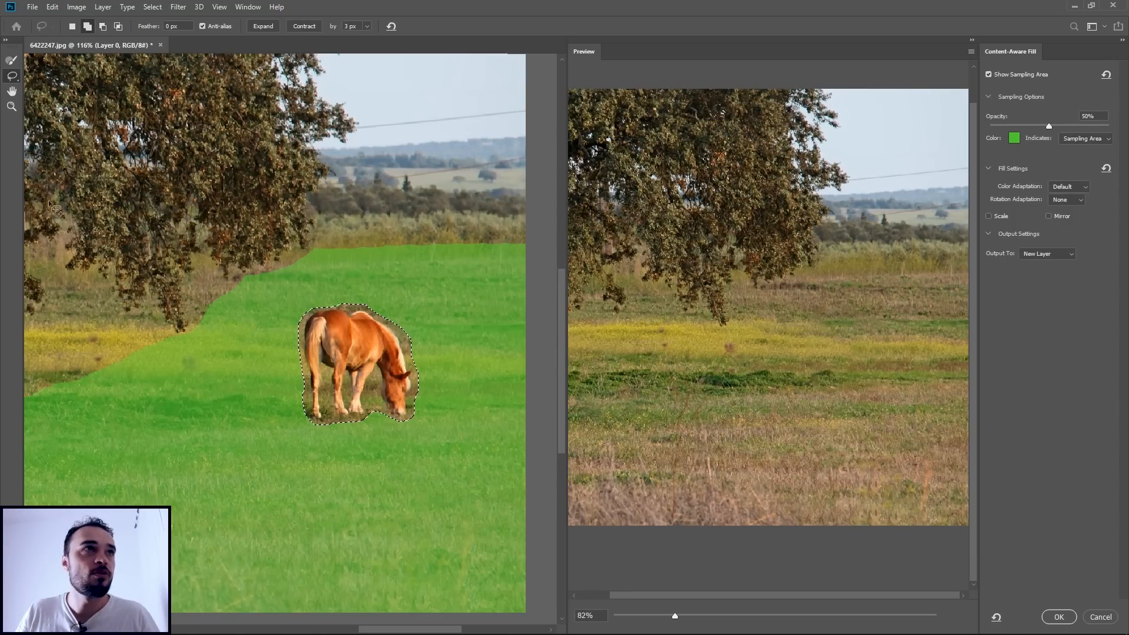
Examine the sampling area around the horse and tree, and the fill result in the preview, using the Hand Tool.
click(11, 91)
drag(364, 321, 314, 289)
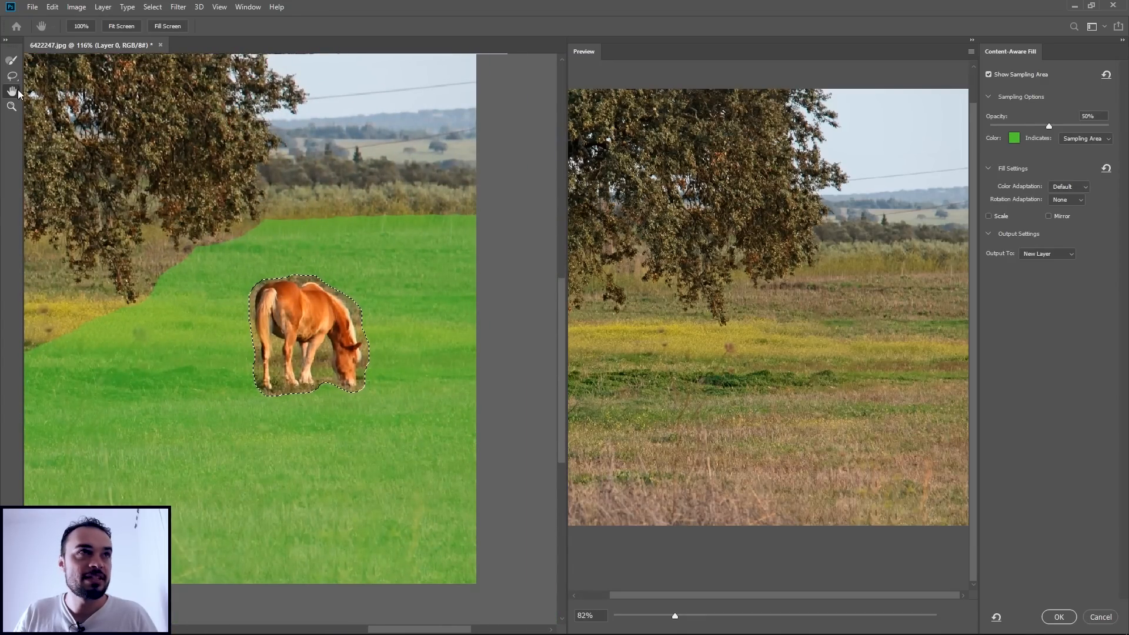
drag(215, 299, 272, 326)
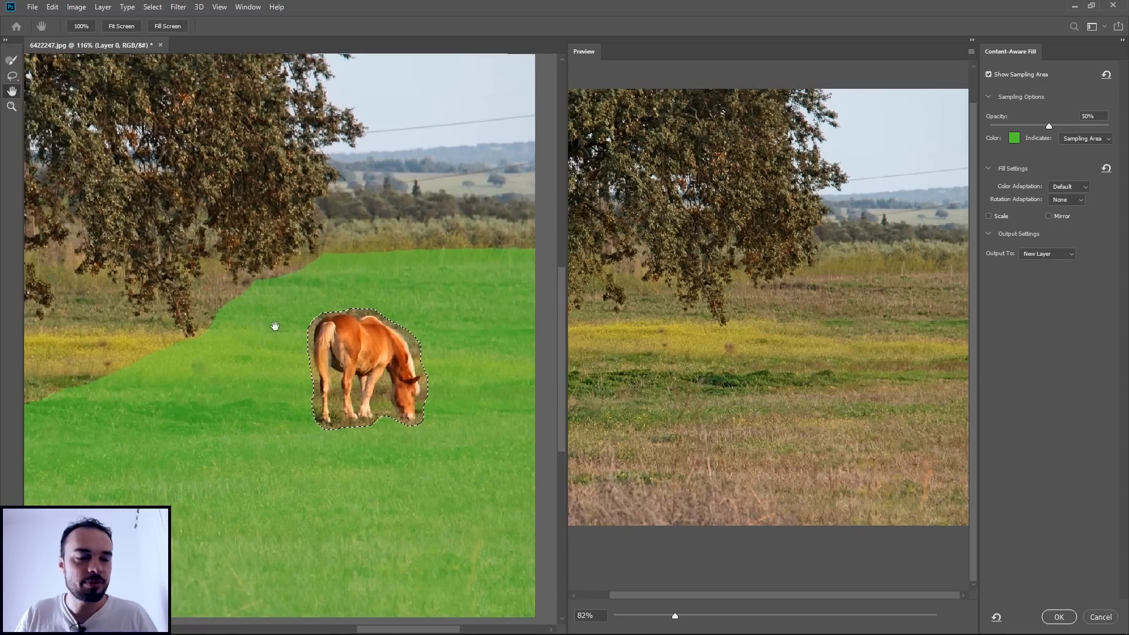
key(b)
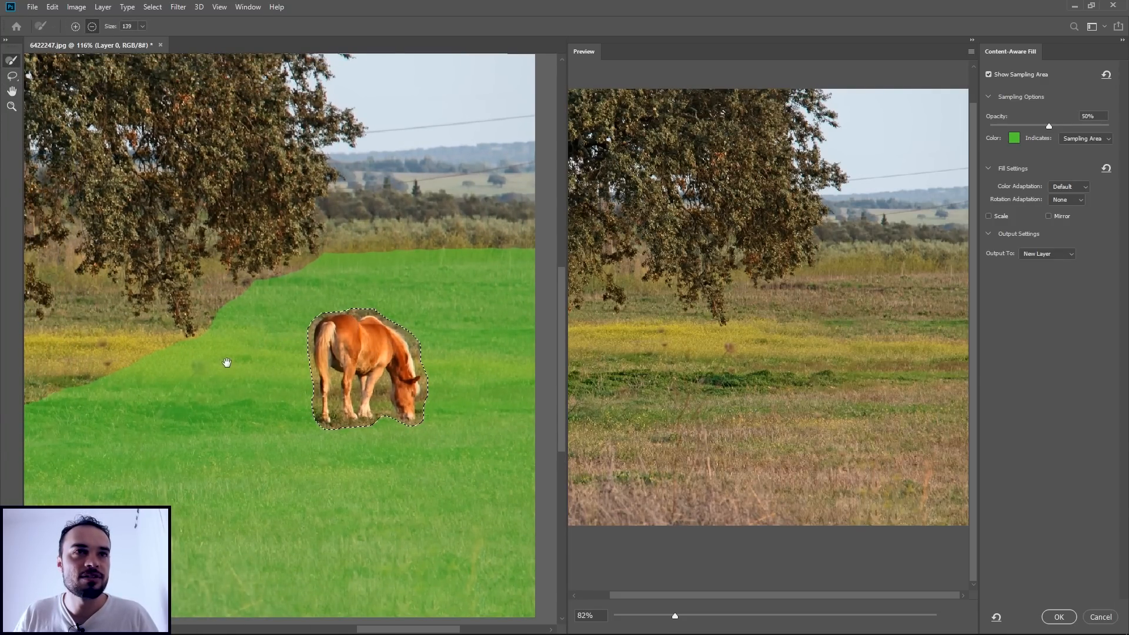
drag(304, 286, 277, 262)
drag(239, 366, 292, 280)
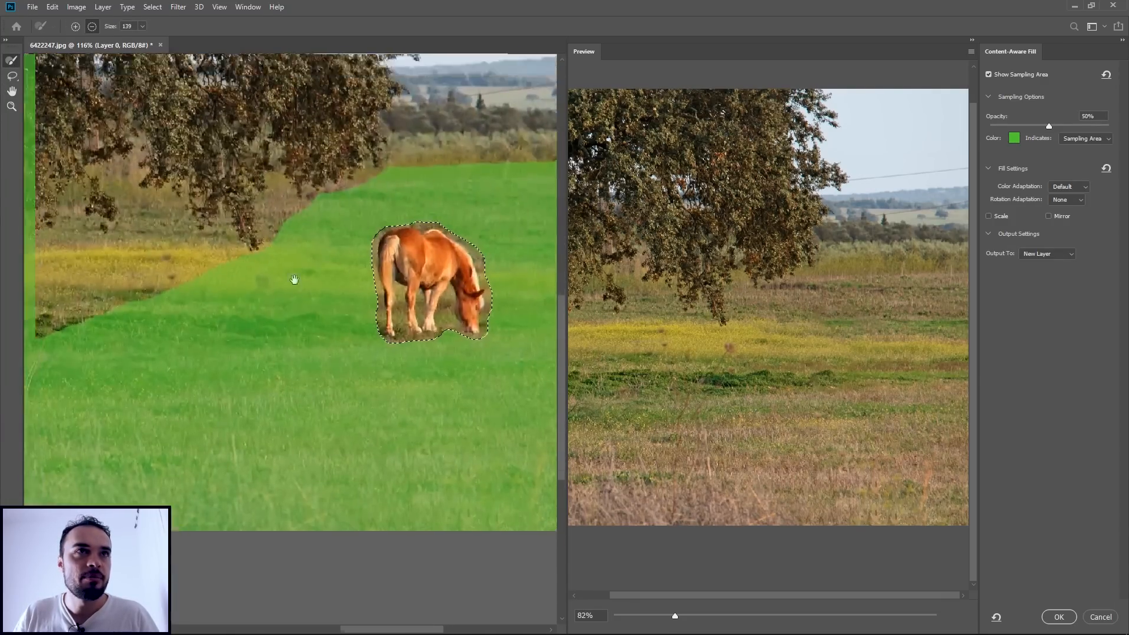
drag(161, 215, 235, 412)
drag(289, 288, 242, 245)
mouse_move(707, 258)
mouse_down()
mouse_move(733, 287)
mouse_move(723, 316)
mouse_move(736, 297)
mouse_up()
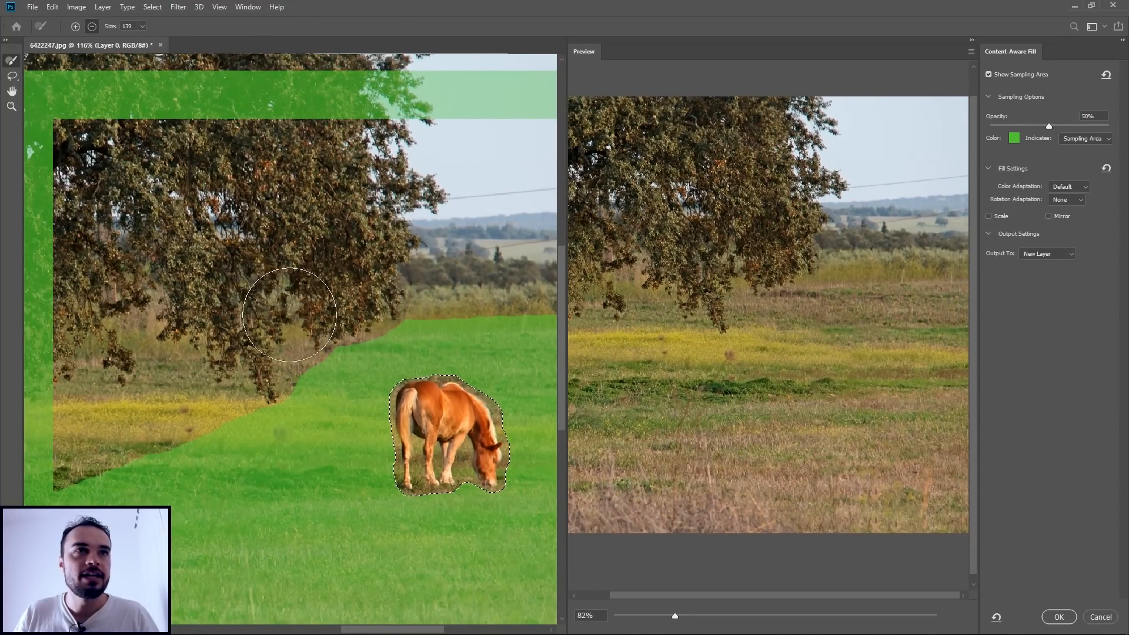
drag(250, 328, 252, 302)
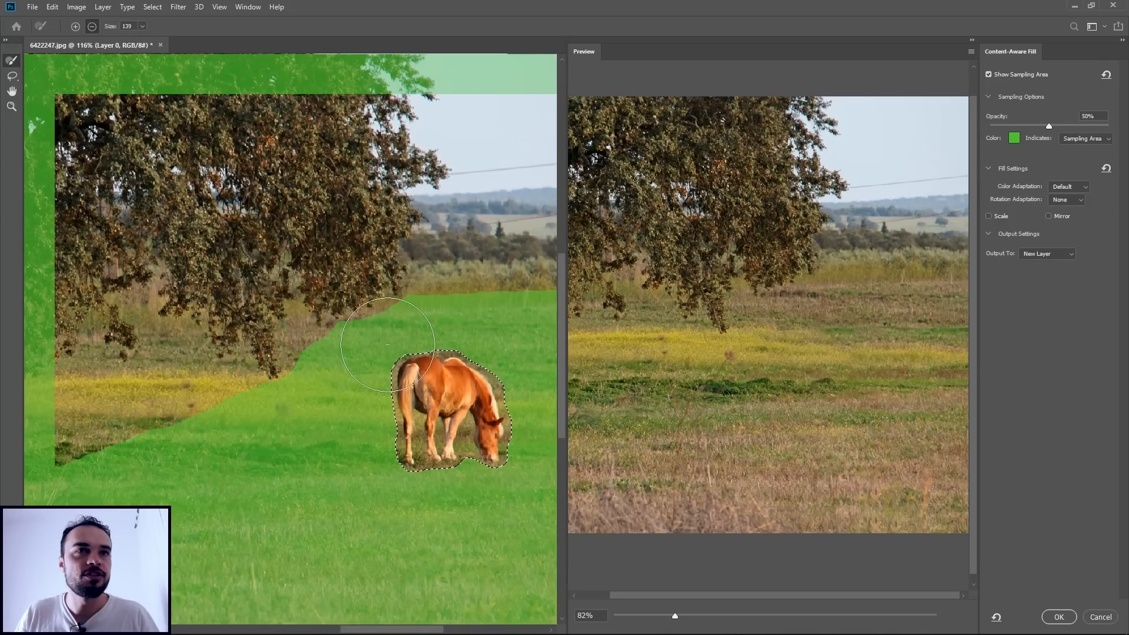
Inspect the trimmed selection around the horse up close with the Zoom Tool, and return to an overview of the sampling area.
click(12, 107)
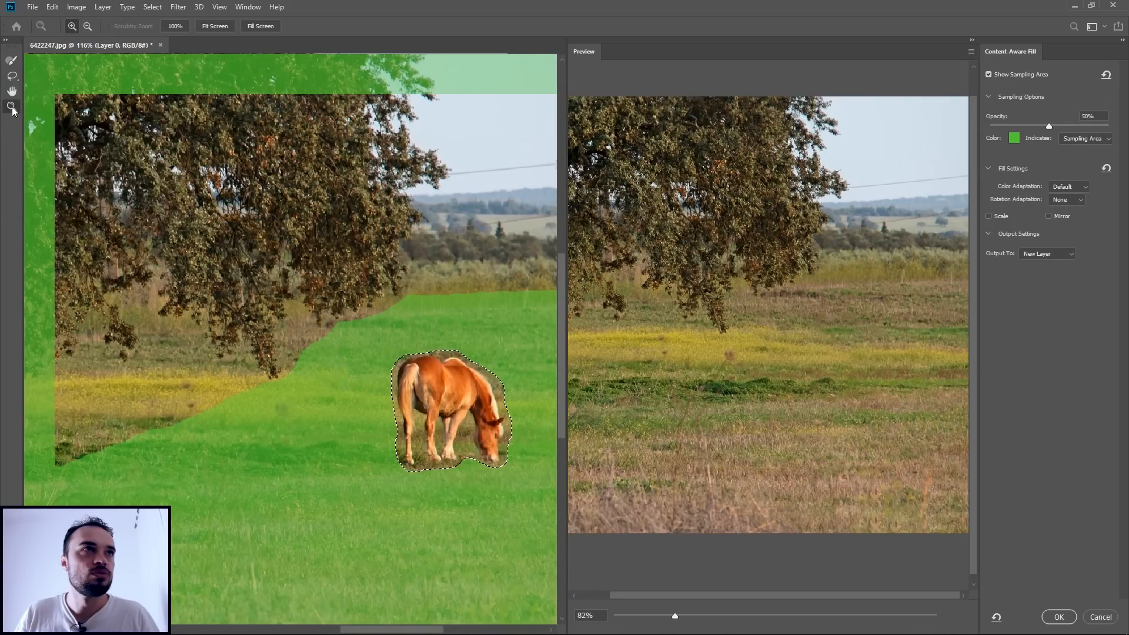
click(441, 413)
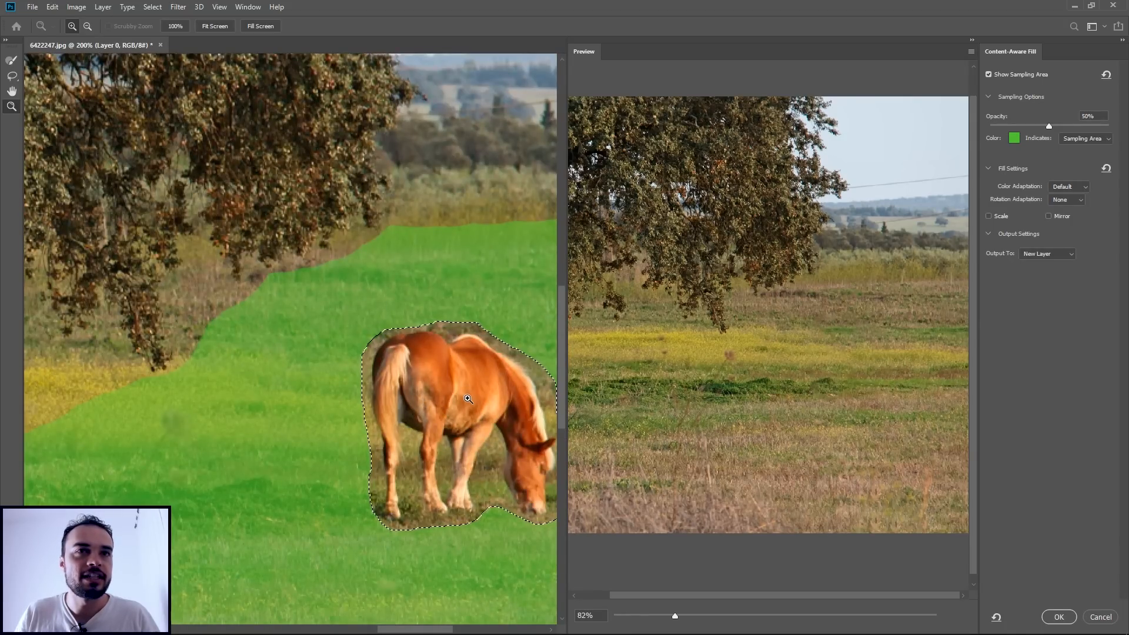
drag(326, 303, 555, 520)
alt+click(359, 370)
alt+click(359, 371)
alt+click(359, 370)
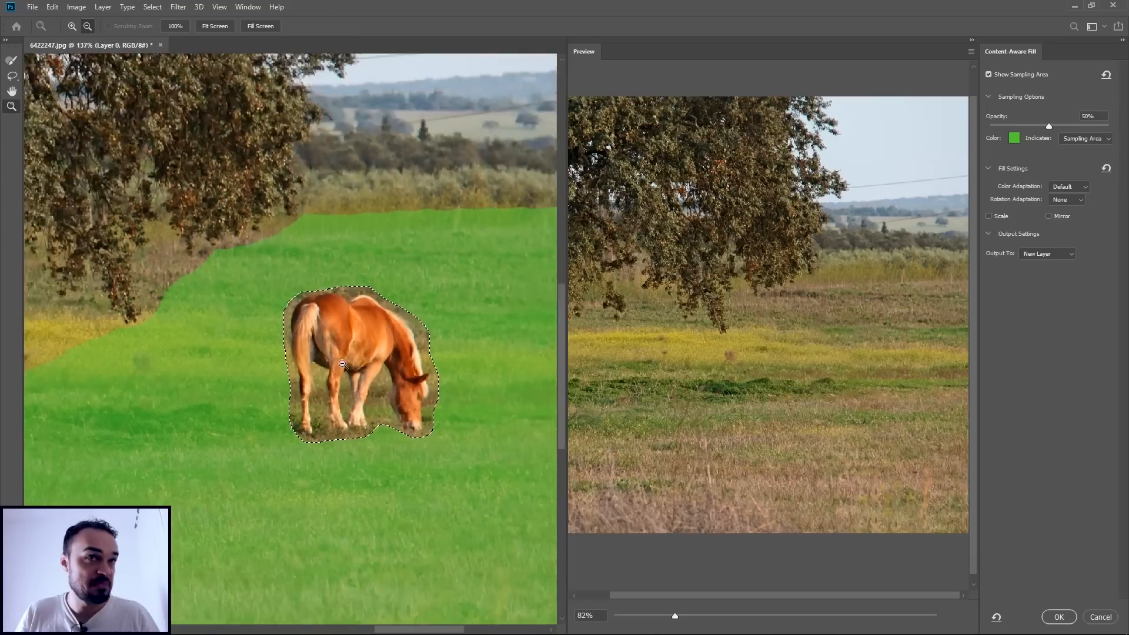
alt+click(365, 361)
alt+click(369, 353)
alt+click(369, 353)
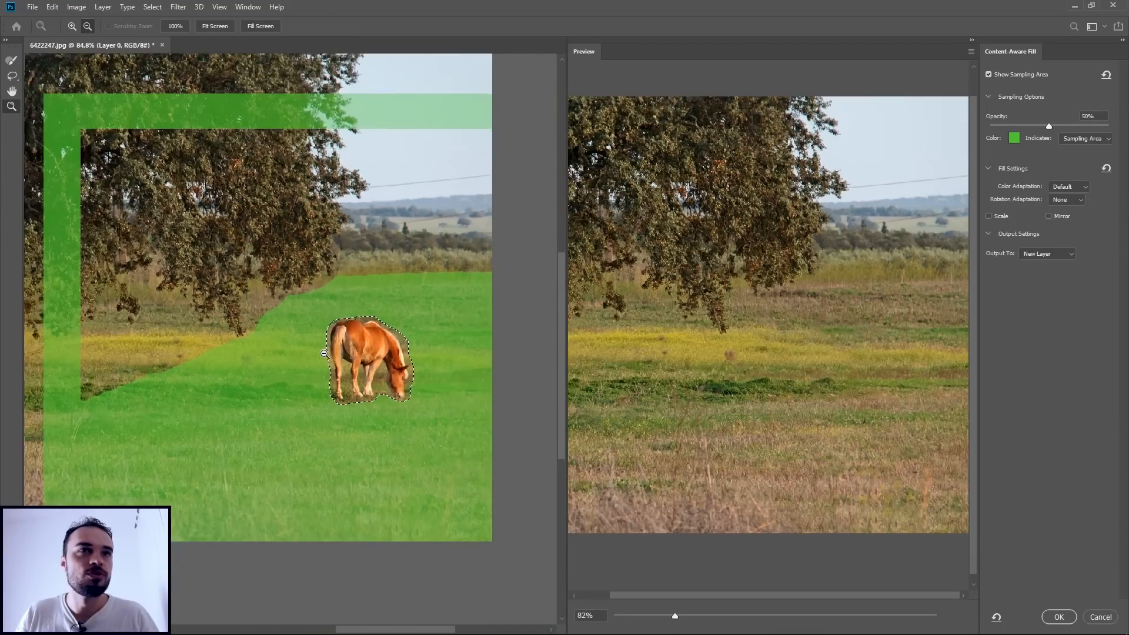
Examine the horse's selection edge and the extent of the green sampling area at several magnifications with the Sampling Brush active.
click(11, 92)
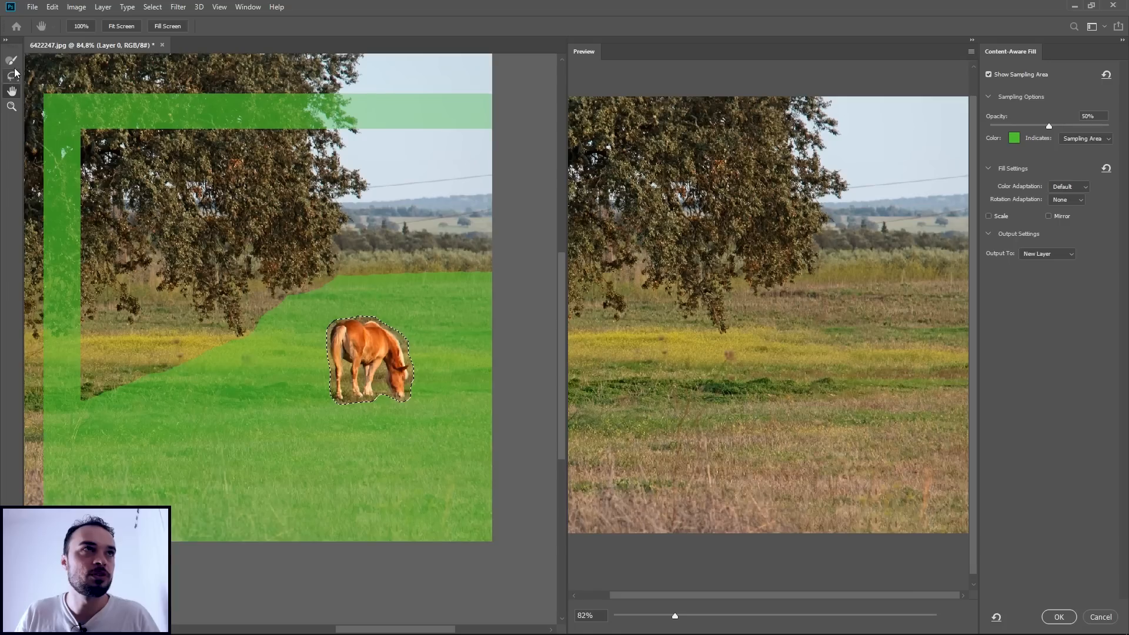
click(12, 61)
click(13, 79)
click(12, 62)
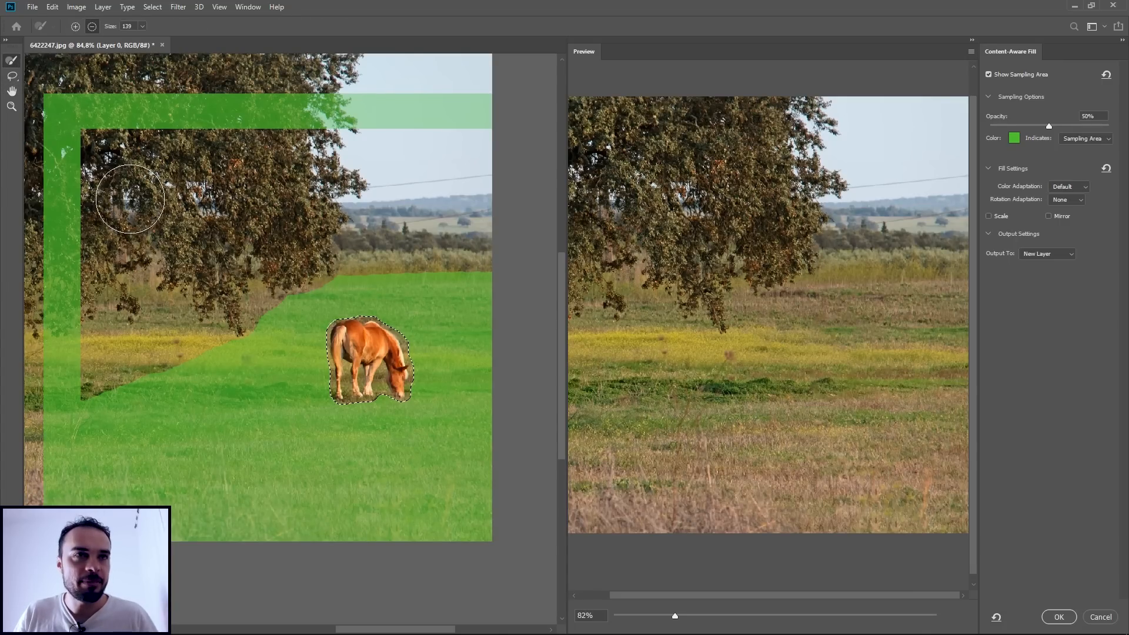
drag(281, 292, 301, 320)
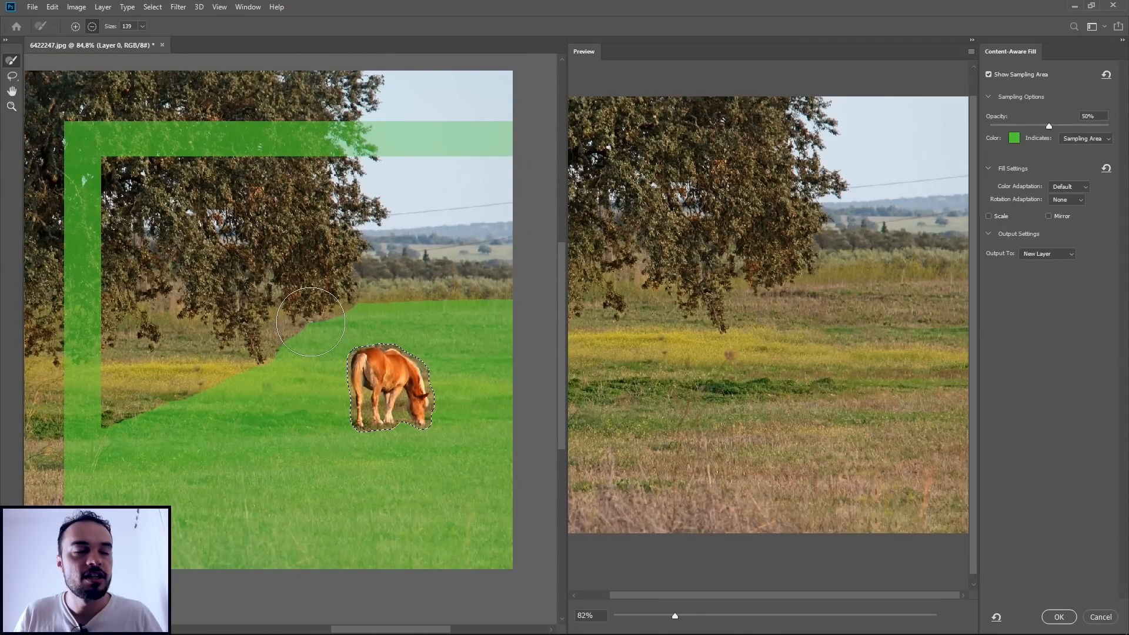
key(alt)
scroll(396, 391, up, 2)
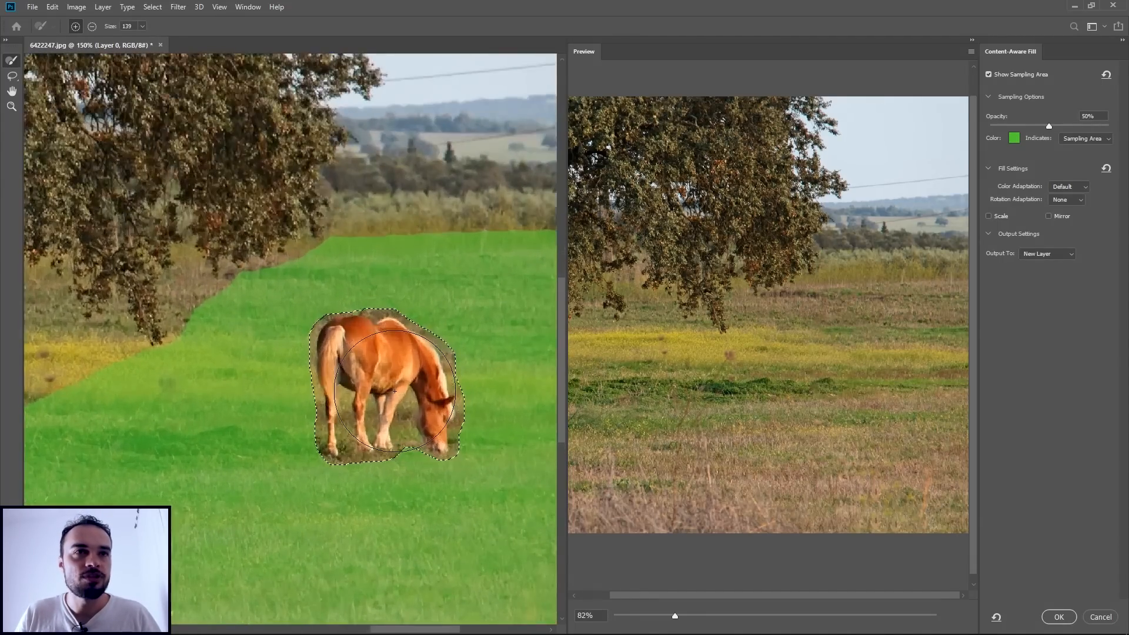
scroll(388, 385, down, 4)
scroll(448, 388, up, 5)
scroll(449, 388, down, 3)
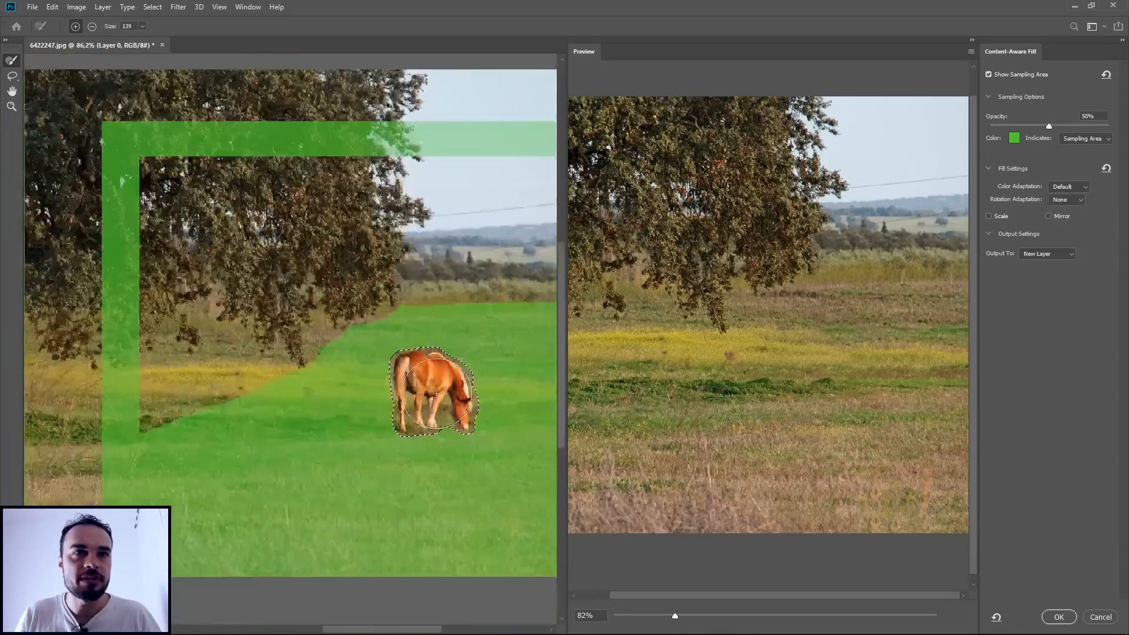
scroll(147, 187, up, 3)
scroll(161, 221, down, 3)
scroll(357, 402, up, 3)
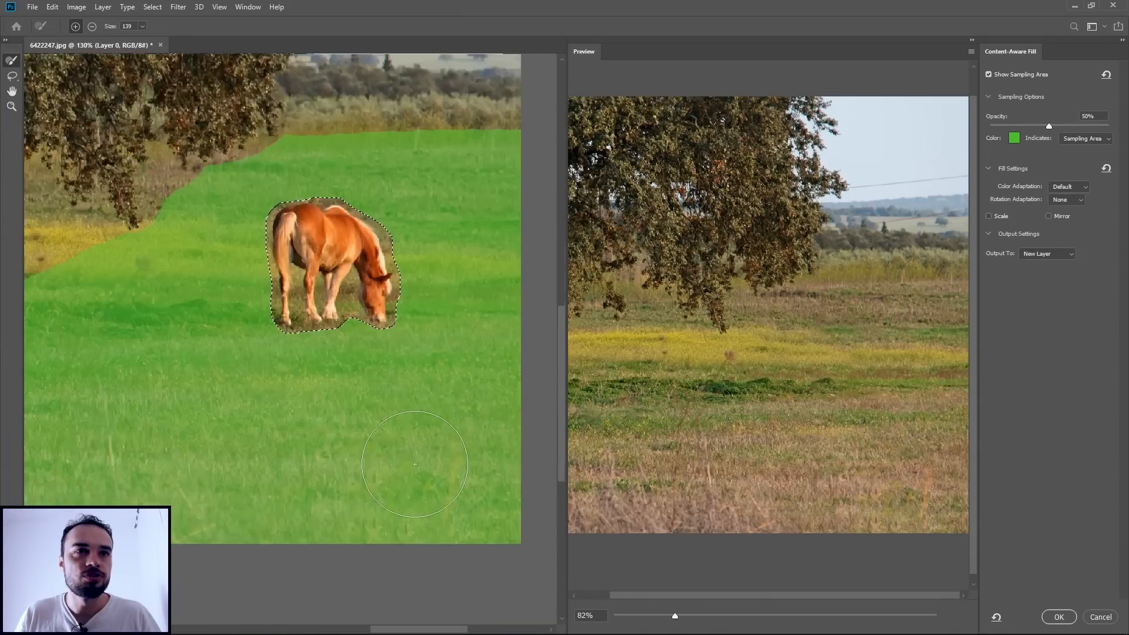
scroll(464, 388, down, 4)
scroll(474, 388, up, 6)
scroll(479, 389, down, 6)
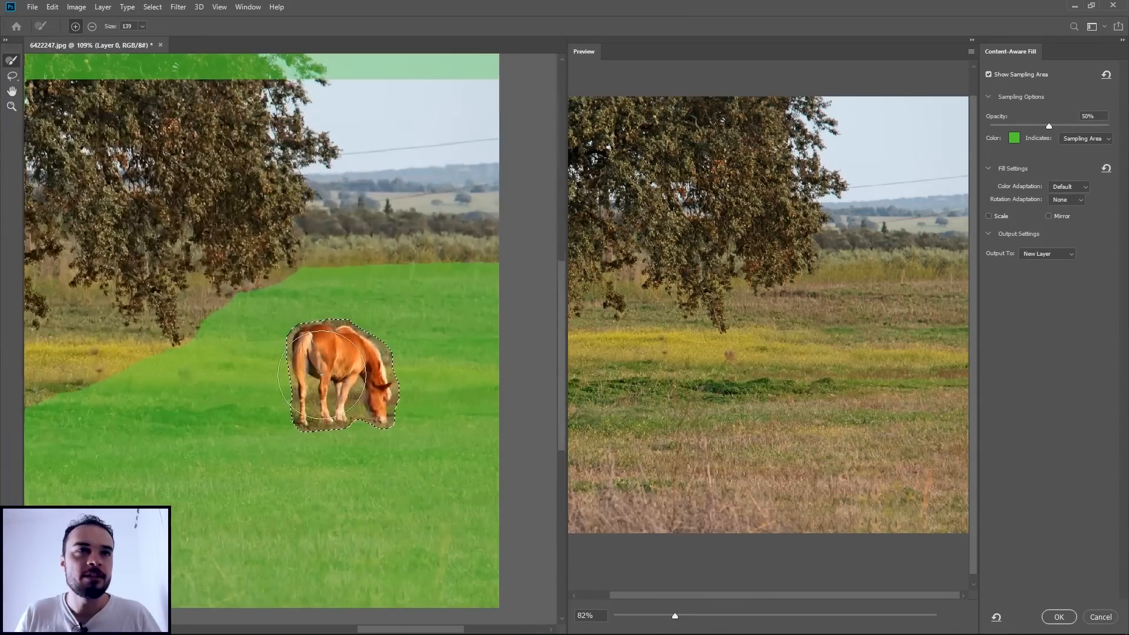
scroll(329, 353, up, 4)
scroll(363, 369, down, 4)
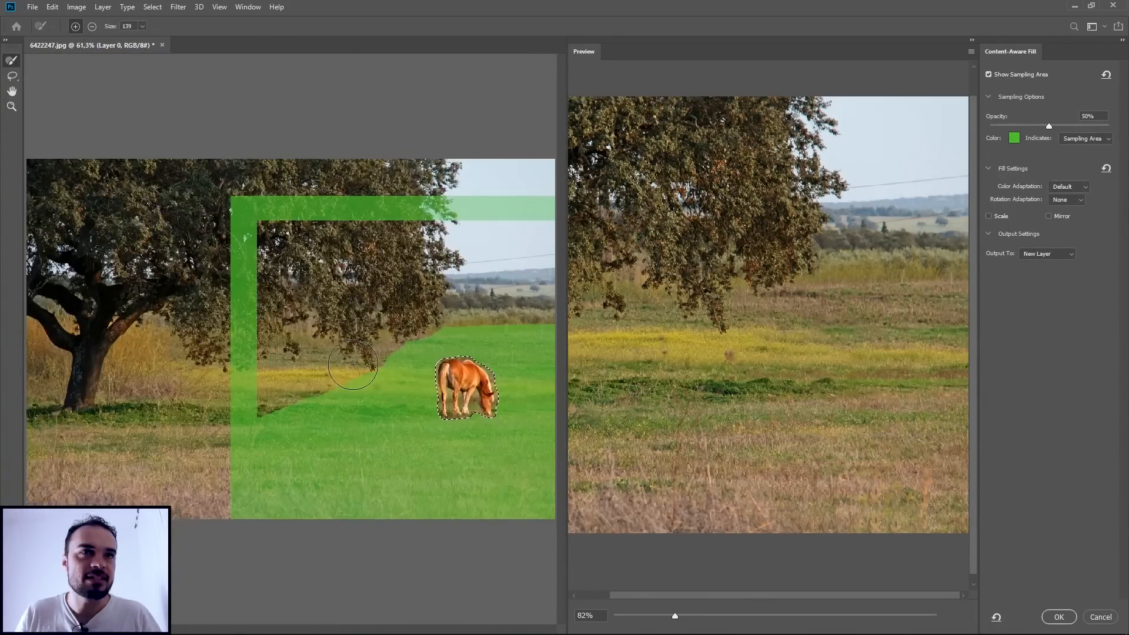
scroll(363, 369, up, 5)
drag(441, 421, 177, 400)
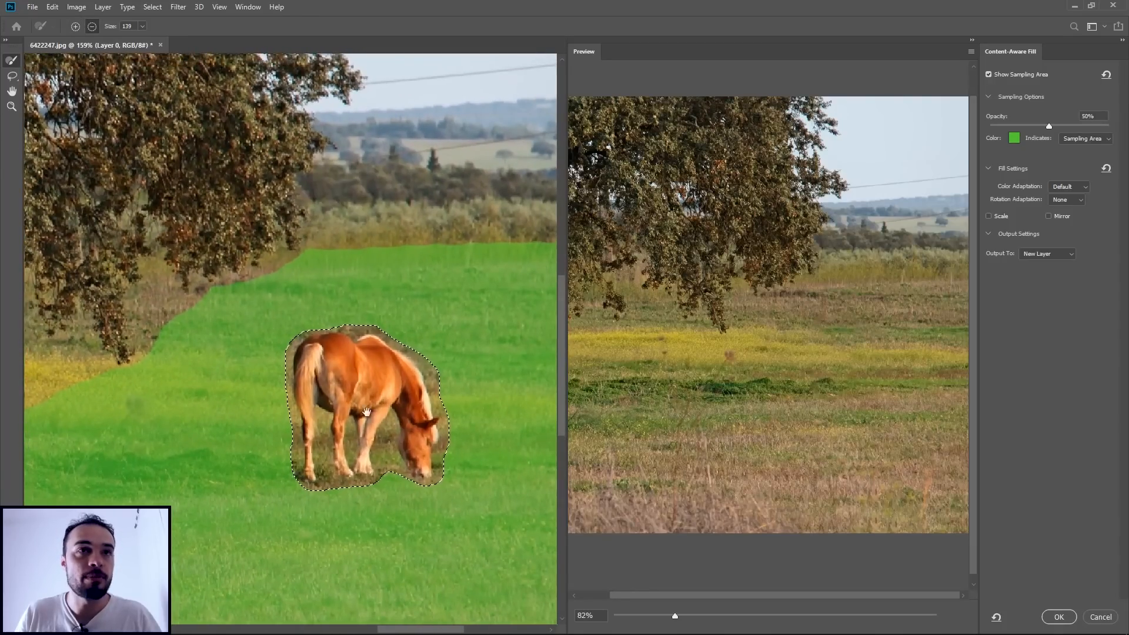
scroll(353, 411, down, 2)
scroll(353, 413, up, 3)
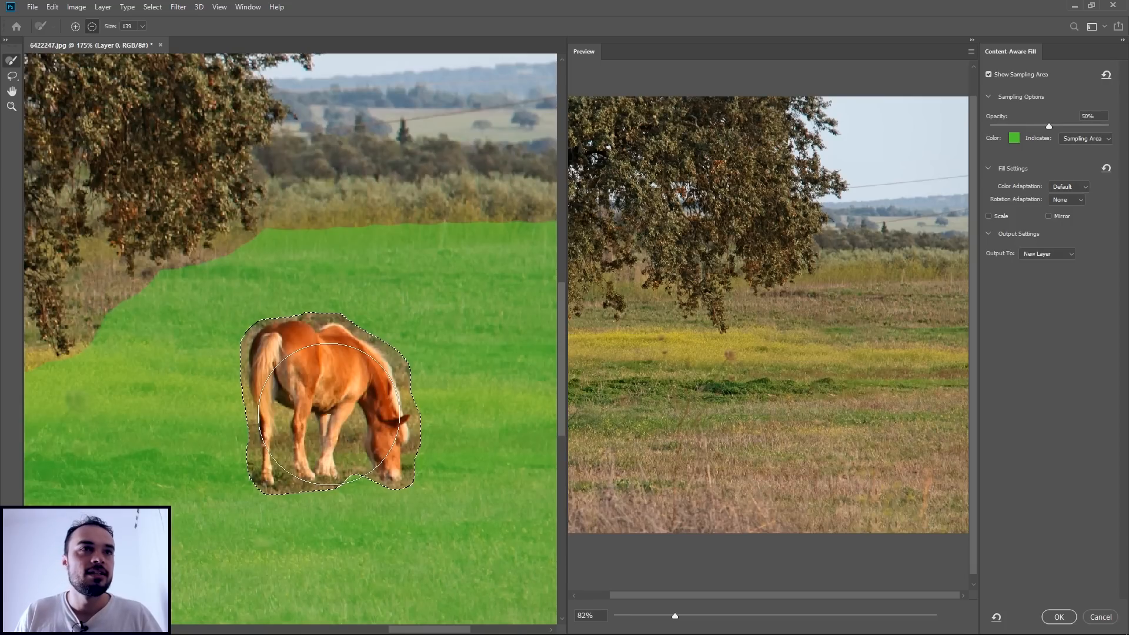
scroll(381, 413, down, 5)
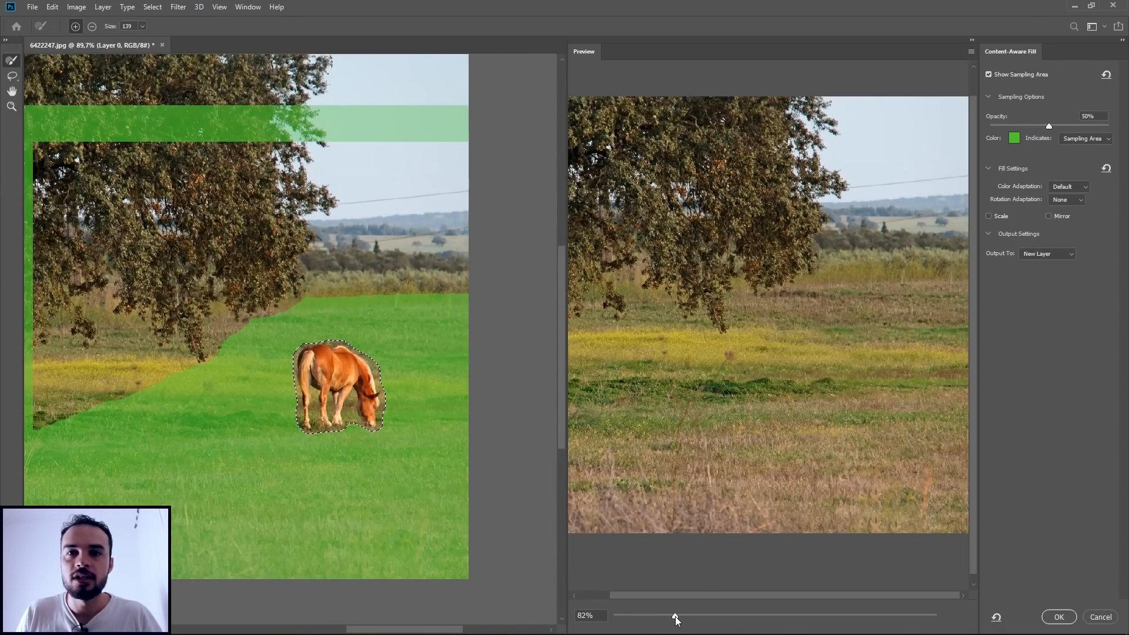
Enlarge the fill preview to 117% and inspect the grass where the horse was.
drag(675, 616, 677, 616)
scroll(846, 402, up, 4)
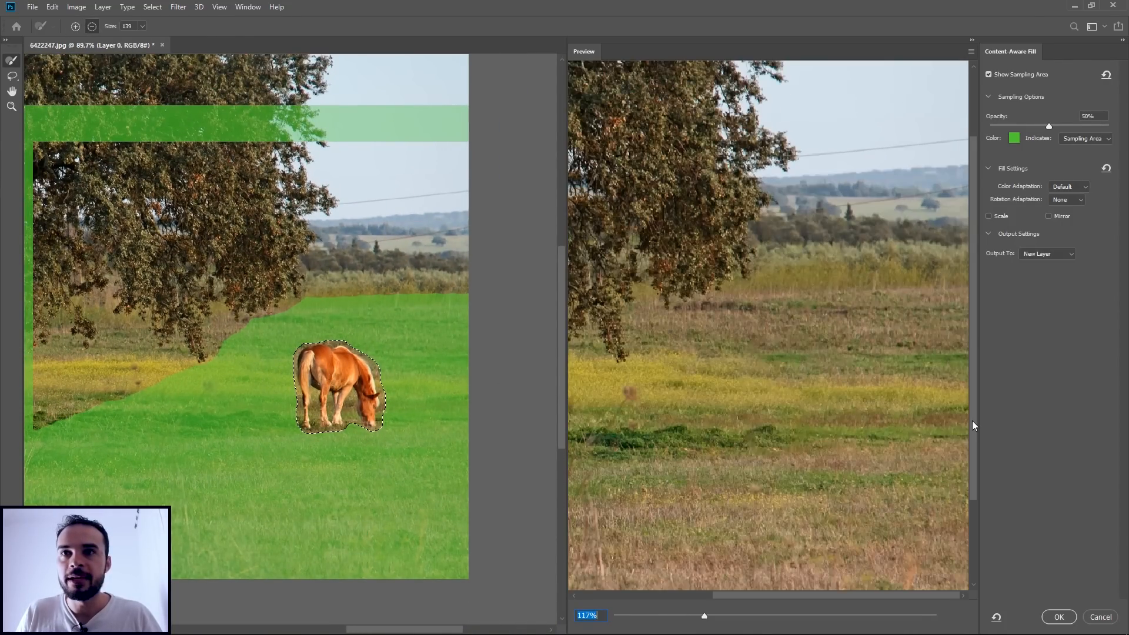
drag(971, 421, 979, 463)
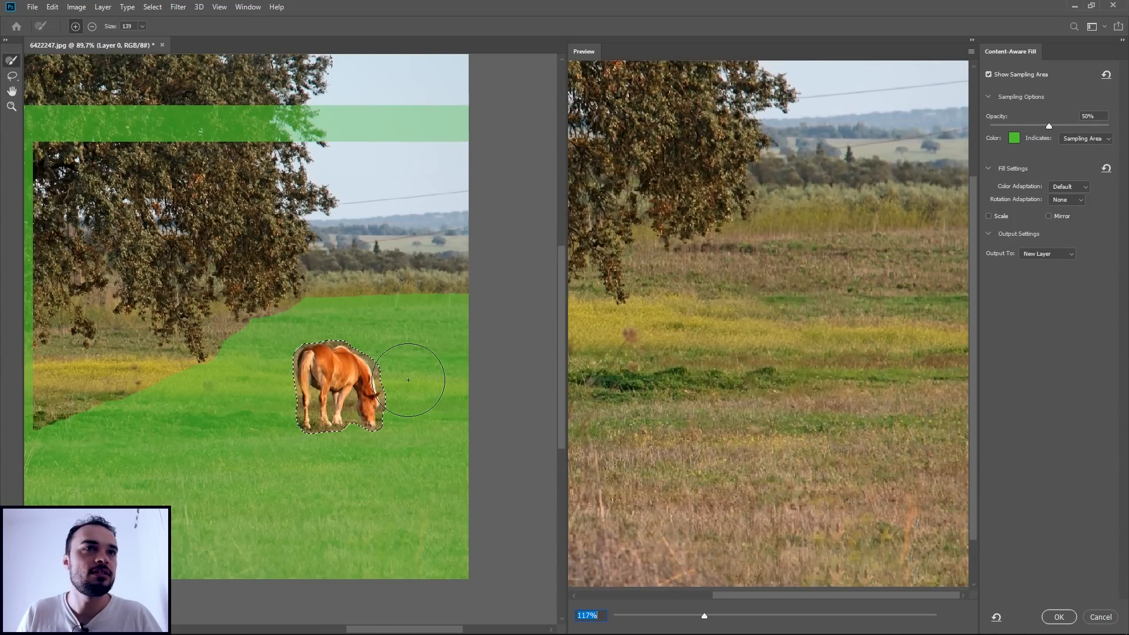
Subtract the leftover strips across the tree and sky and along the field's left side from the sampling area with the size 139 Sampling Brush.
drag(461, 124, 94, 123)
mouse_move(167, 151)
mouse_down()
mouse_move(282, 143)
mouse_move(152, 139)
mouse_move(141, 447)
mouse_move(150, 535)
mouse_move(194, 406)
mouse_up()
mouse_move(207, 318)
mouse_down()
mouse_move(203, 561)
mouse_move(129, 529)
mouse_up()
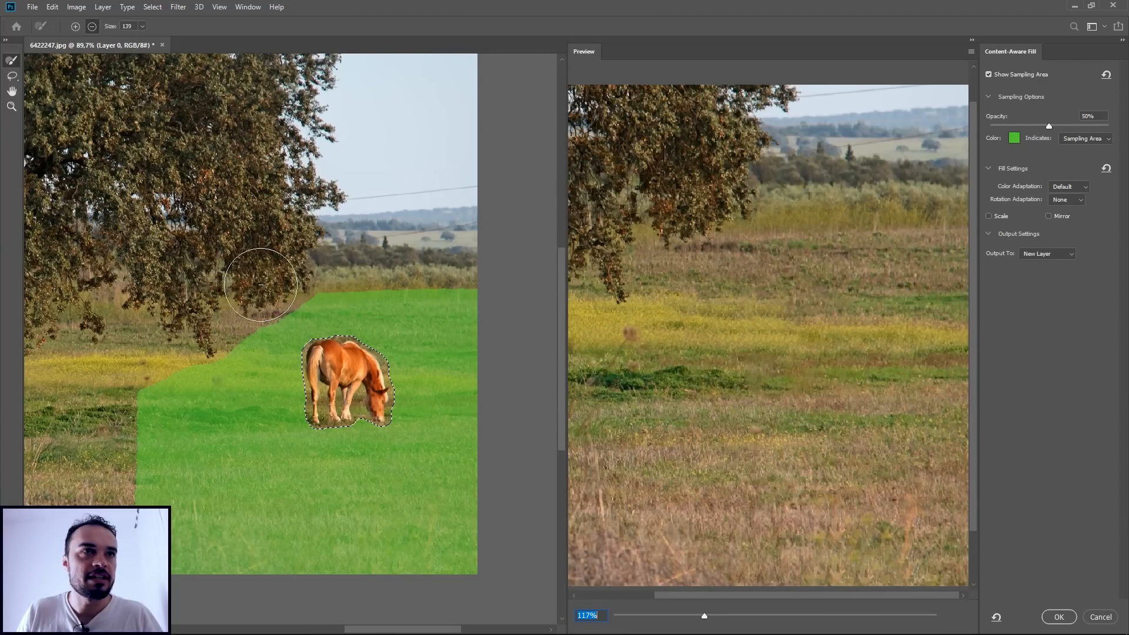
drag(174, 325, 147, 346)
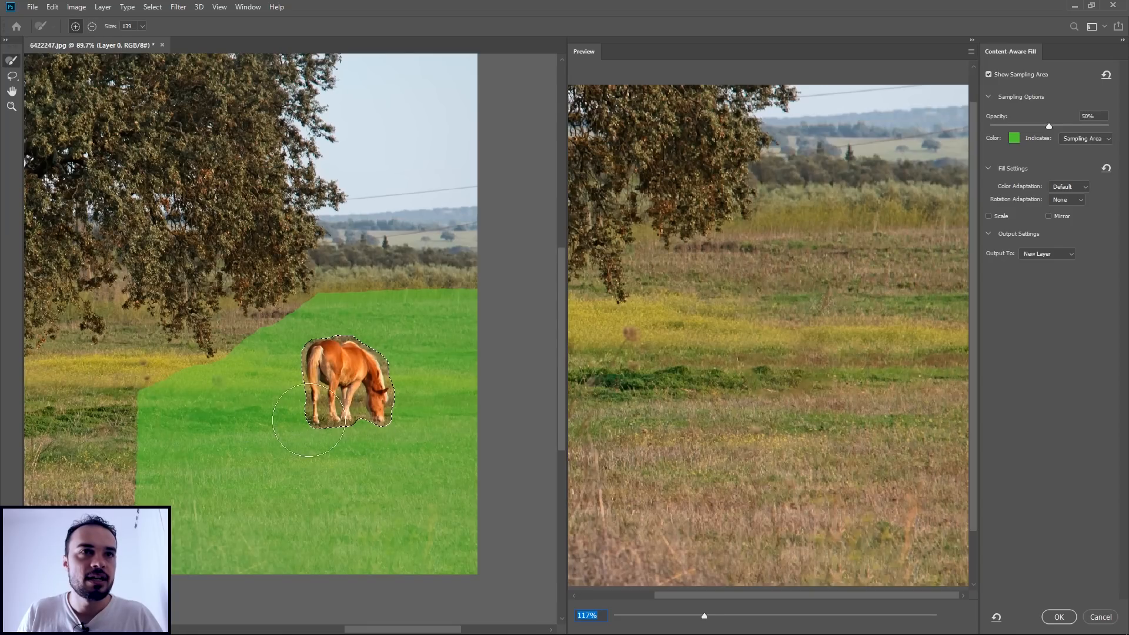
Toggle the green sampling area overlay off and on to compare the photo with and without it.
key(alt)
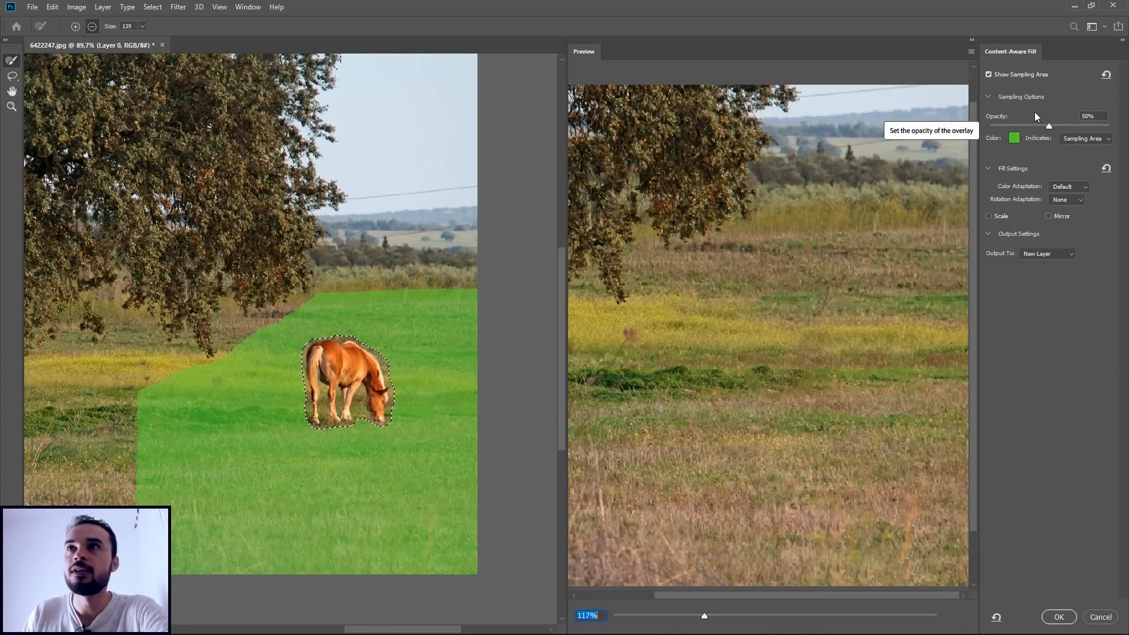
click(989, 75)
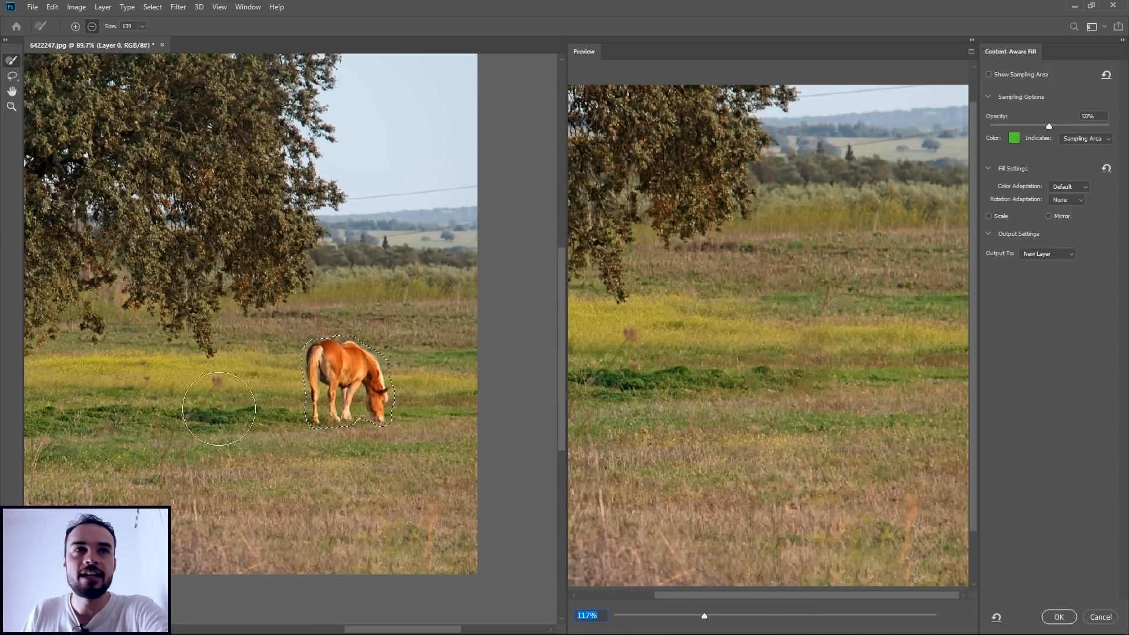
click(989, 75)
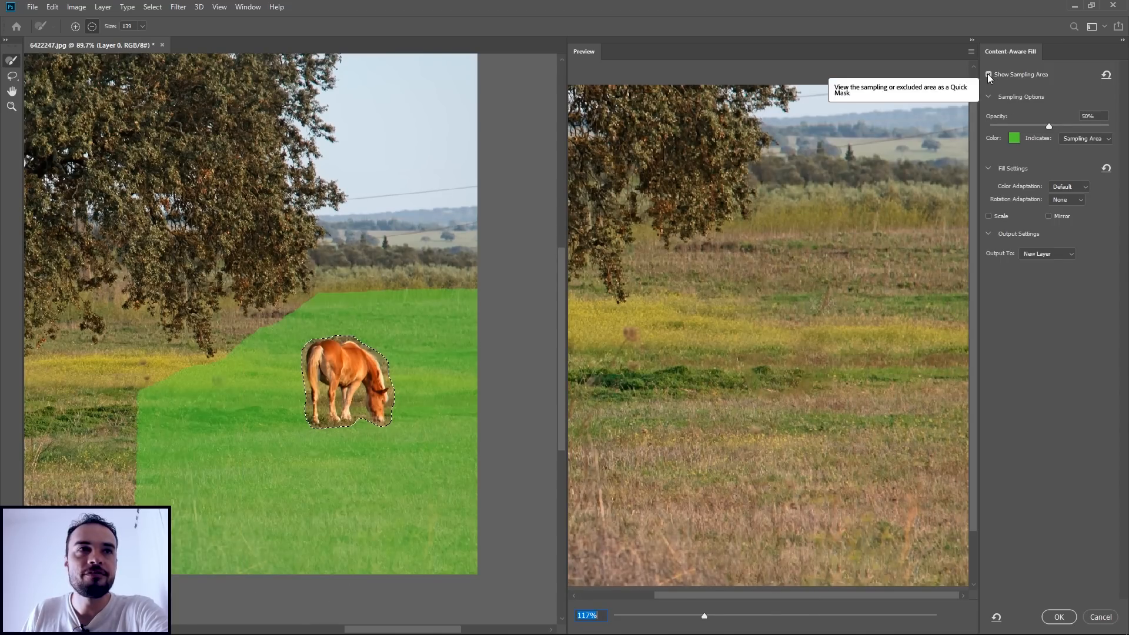
click(989, 76)
click(988, 76)
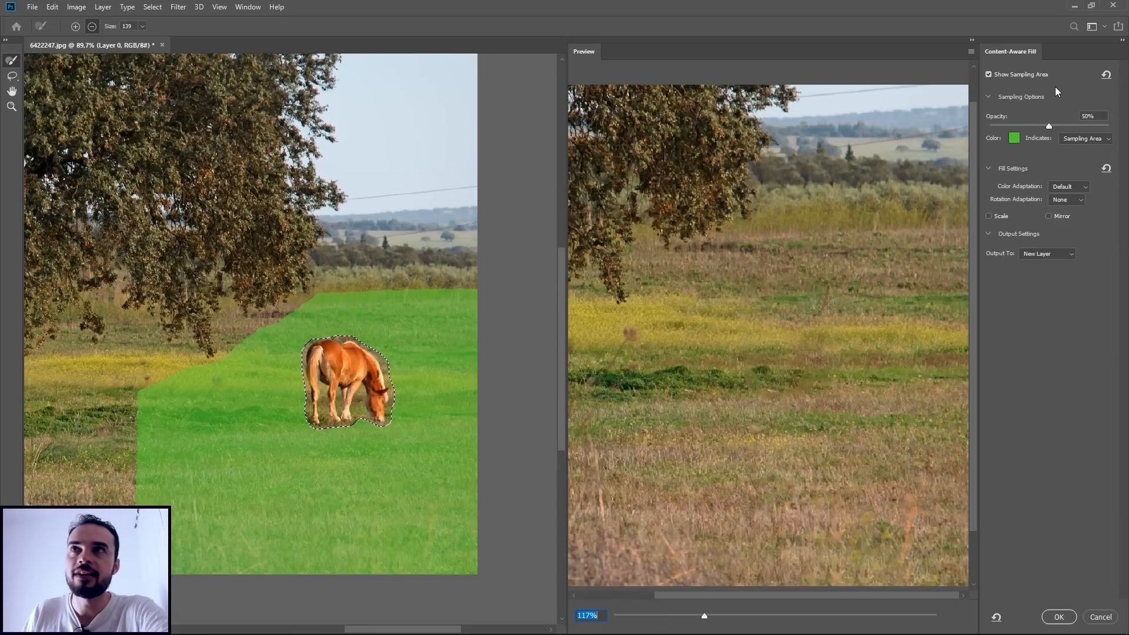
click(988, 75)
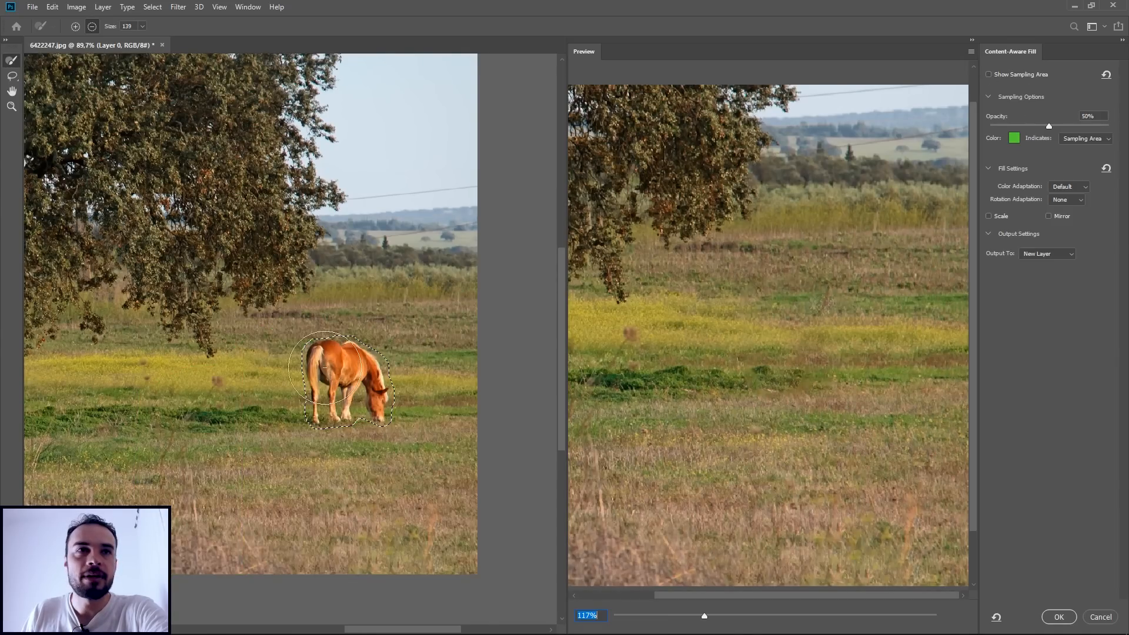
click(988, 76)
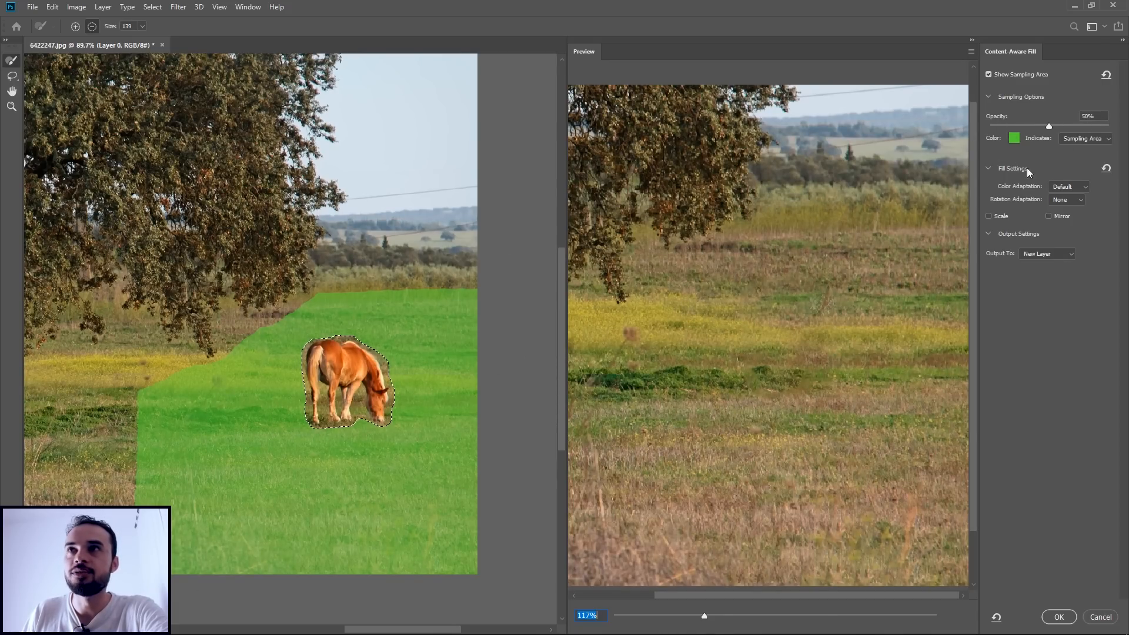
Review the sampling overlay's opacity and color options, keeping the green color.
mouse_move(1049, 127)
mouse_down()
mouse_move(1107, 127)
mouse_move(1023, 140)
mouse_move(1118, 139)
mouse_move(1054, 137)
mouse_up()
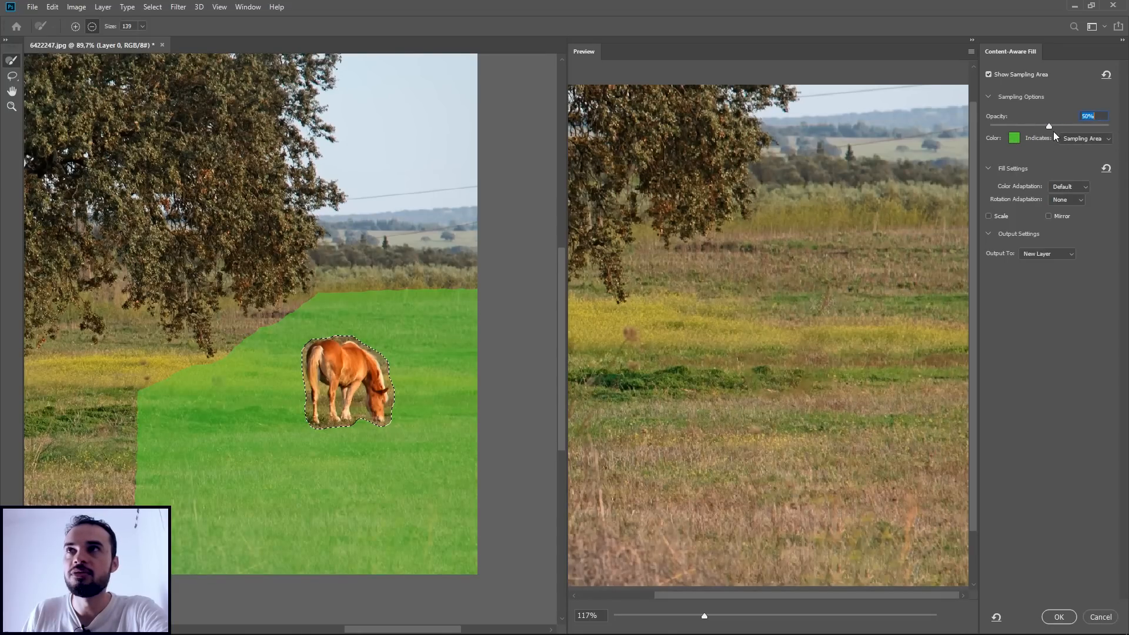
click(1012, 142)
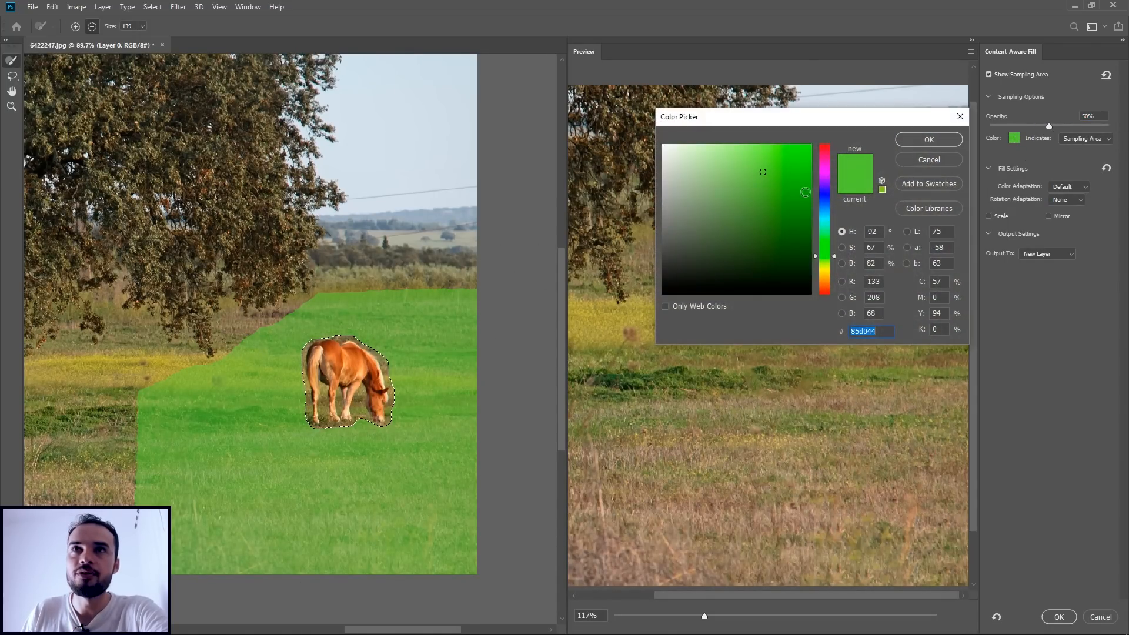
click(950, 159)
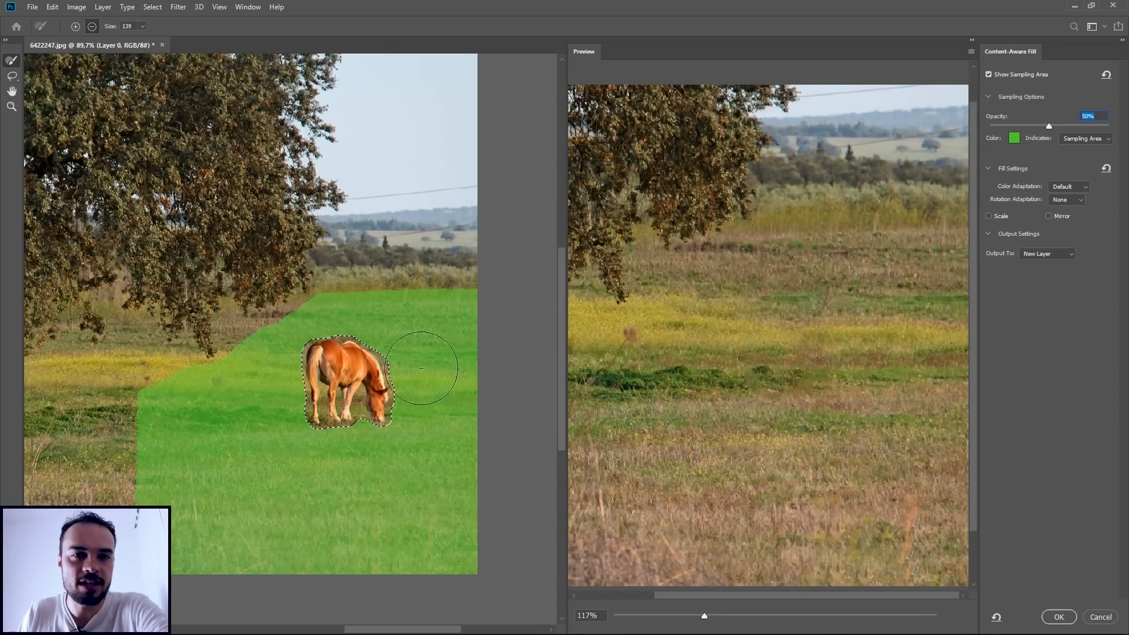
click(1013, 141)
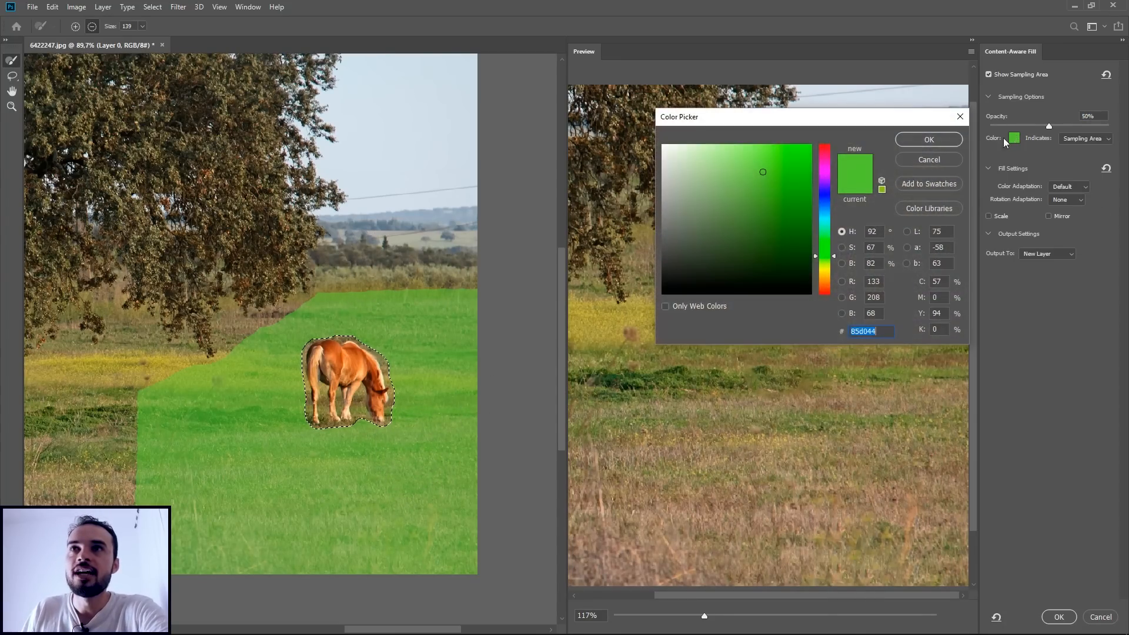
click(929, 140)
Try having the overlay indicate the Excluded Area, and set it back to Sampling Area.
click(1095, 138)
click(1078, 320)
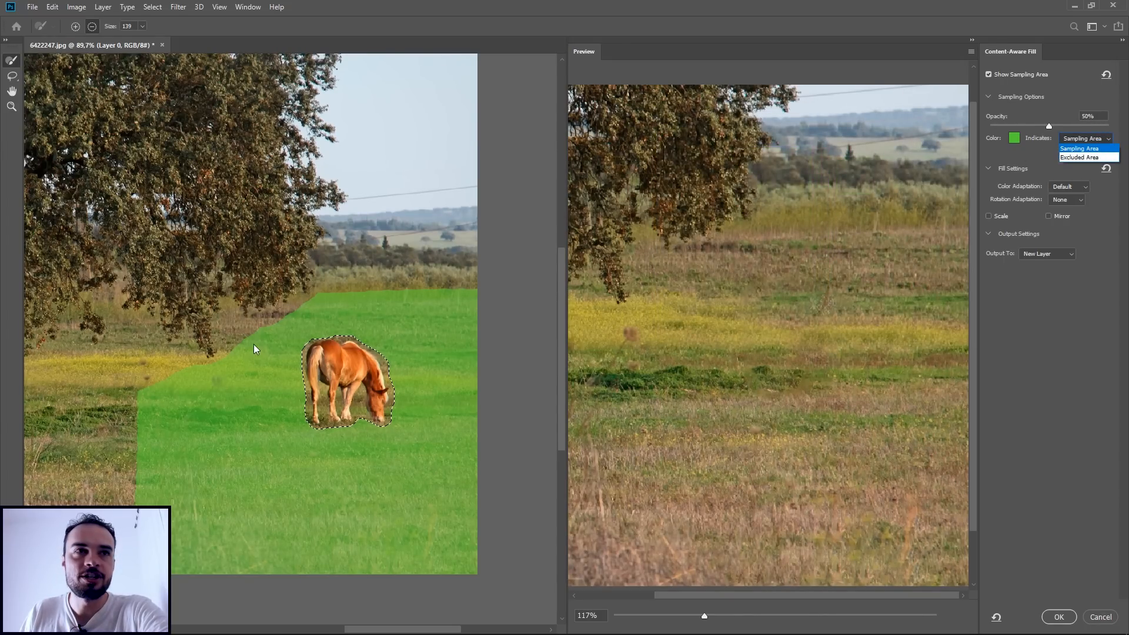
click(1091, 158)
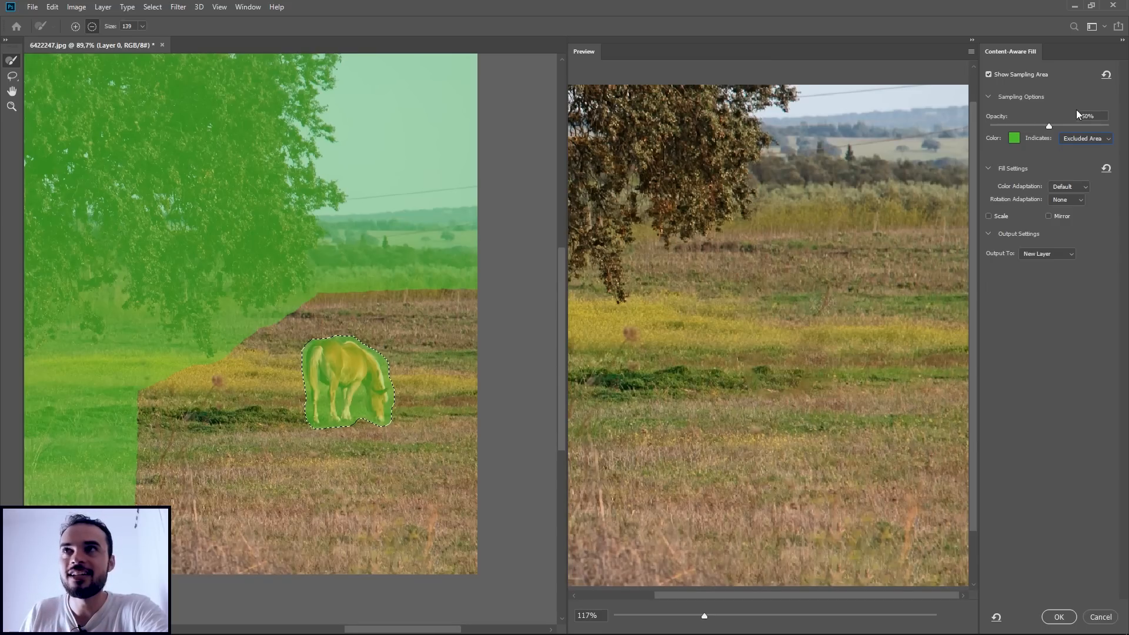
click(1109, 139)
click(1114, 147)
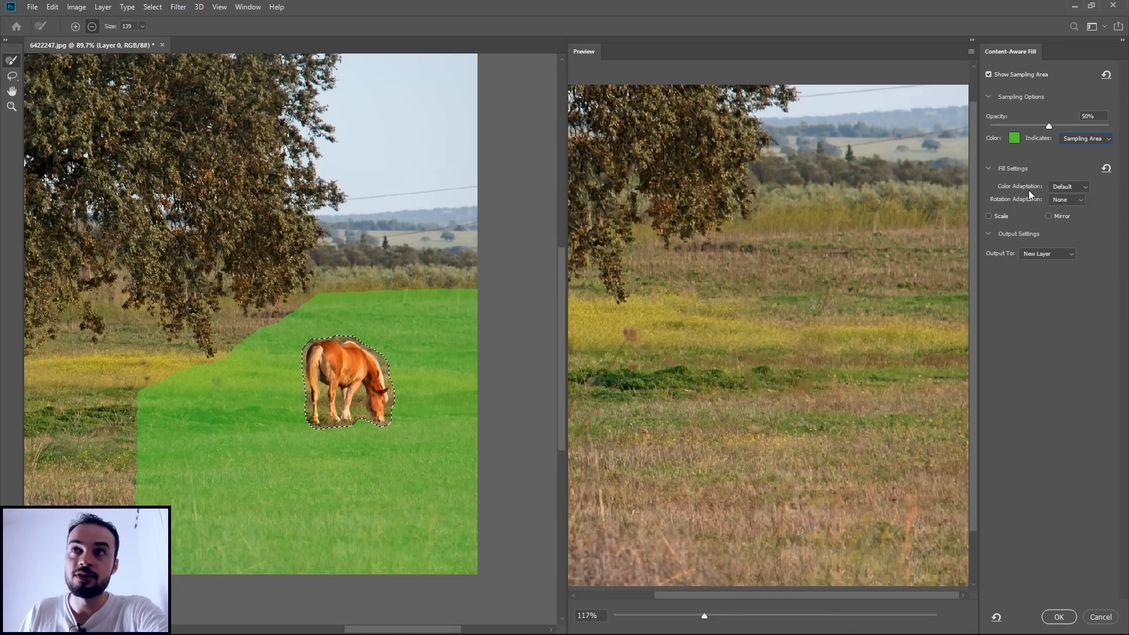
Try the fill with Color Adaptation at Very High, and return it to Default.
click(1076, 187)
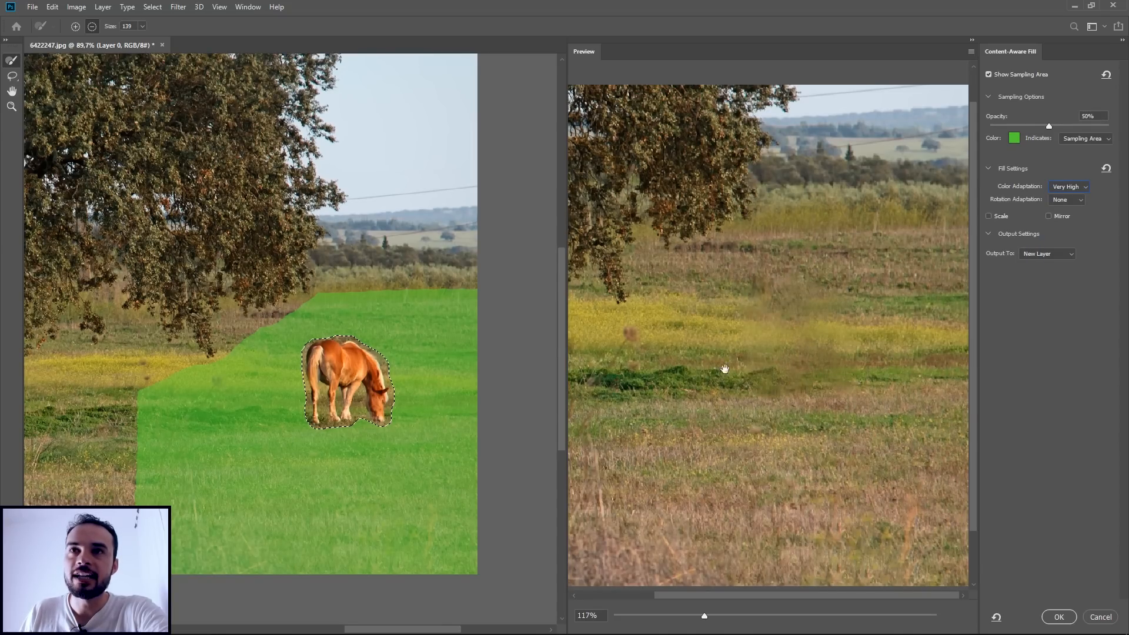
click(1079, 189)
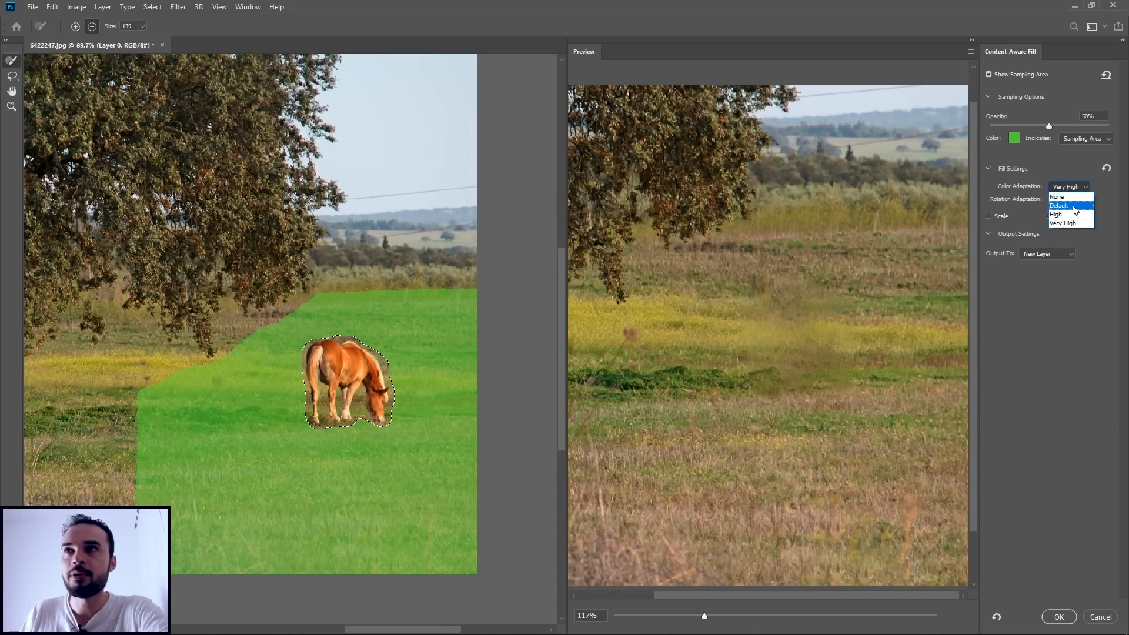
click(1064, 186)
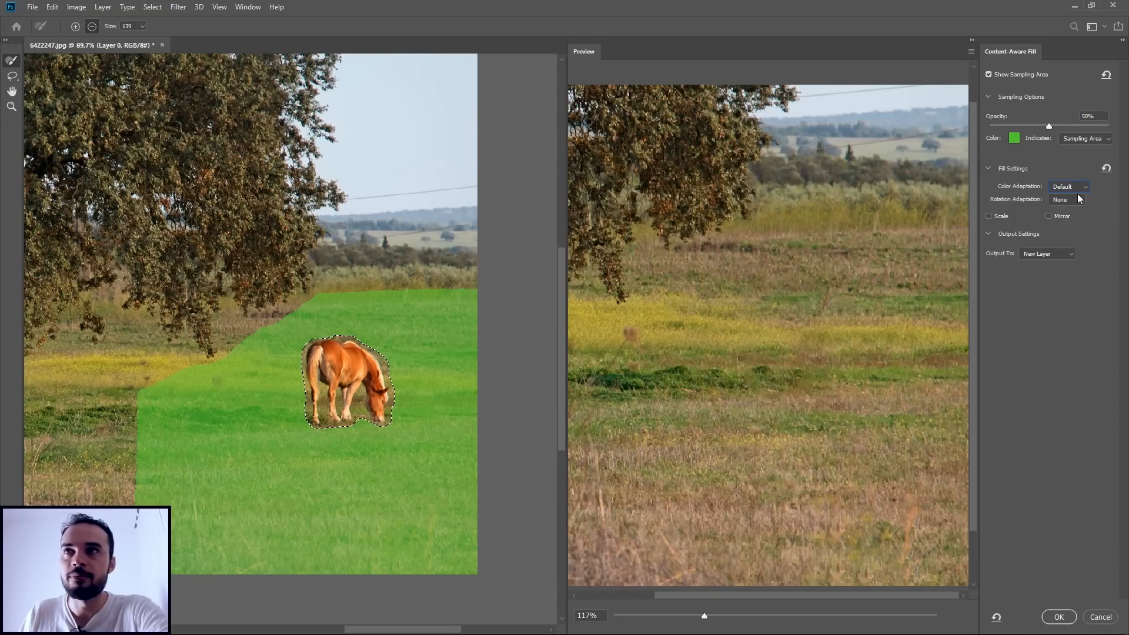
Try Low and Medium Rotation Adaptation and the Scale option on the fill, restoring None and Scale off.
click(1078, 199)
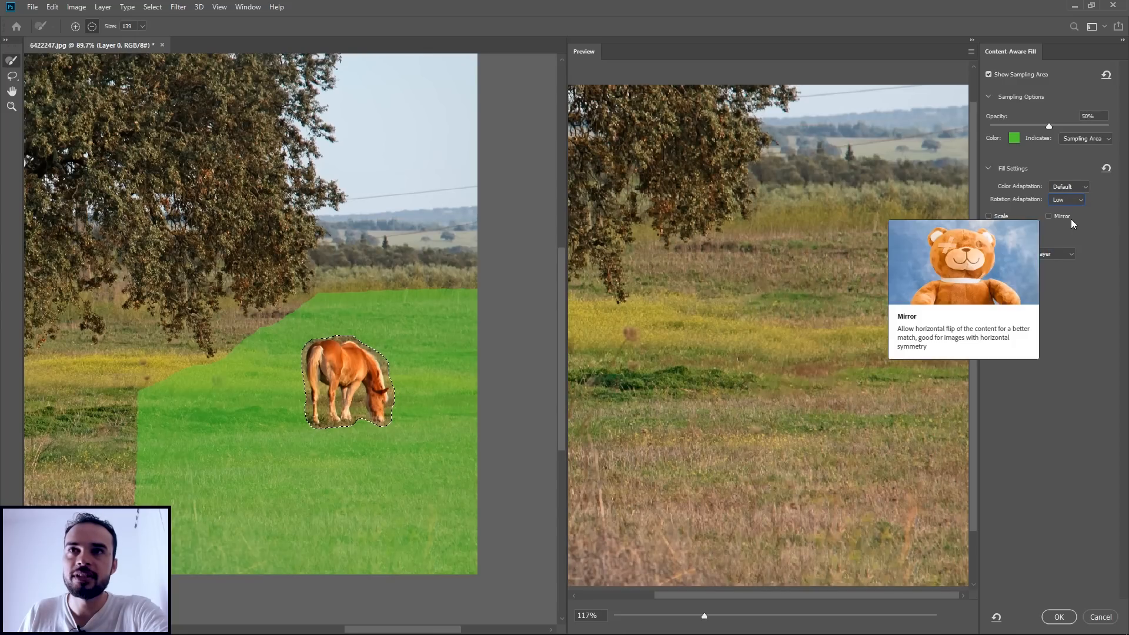
click(1081, 199)
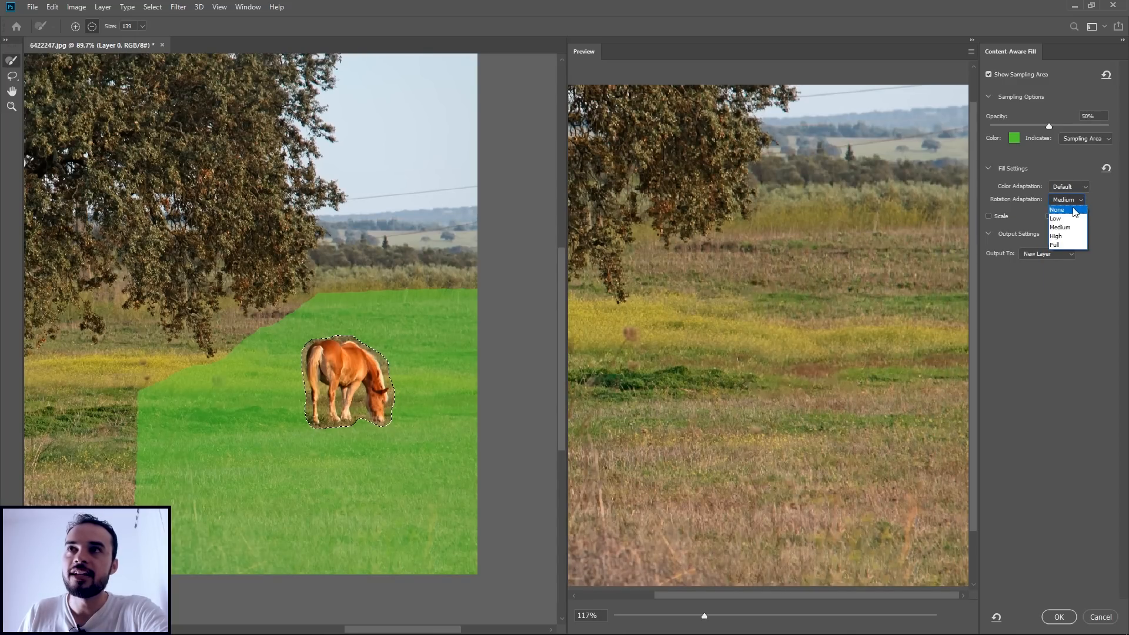
click(1057, 209)
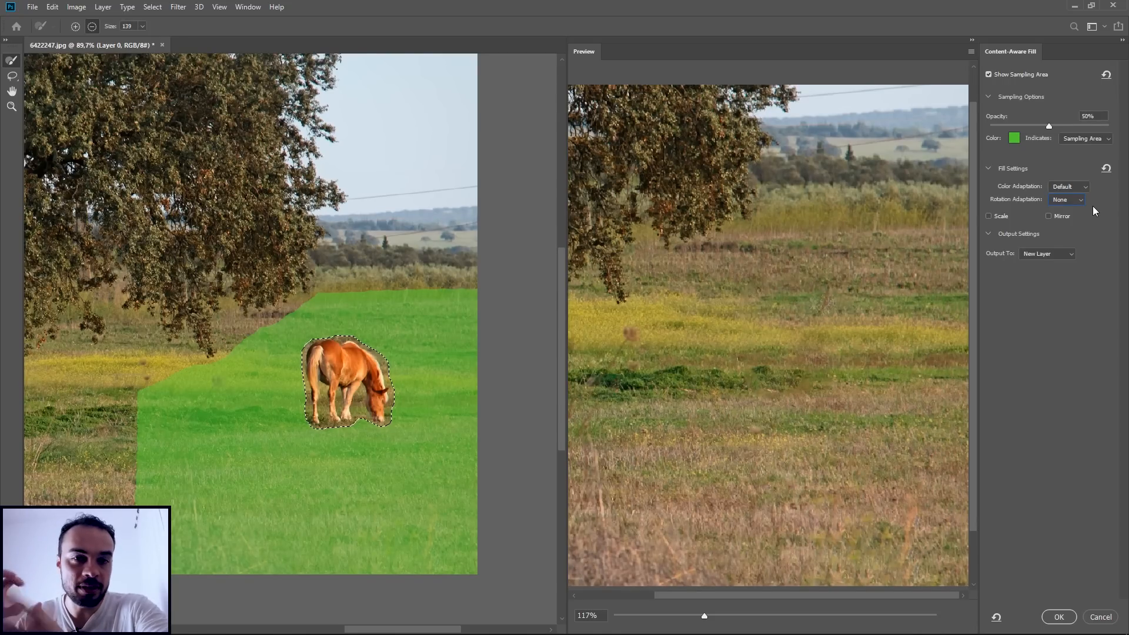
click(988, 216)
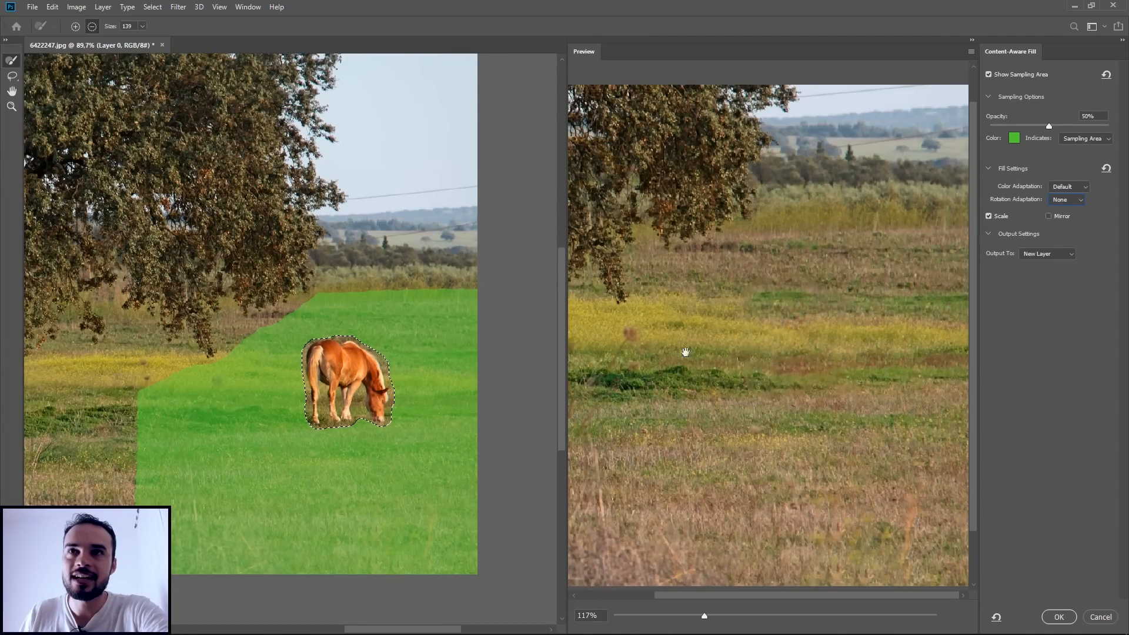
click(988, 216)
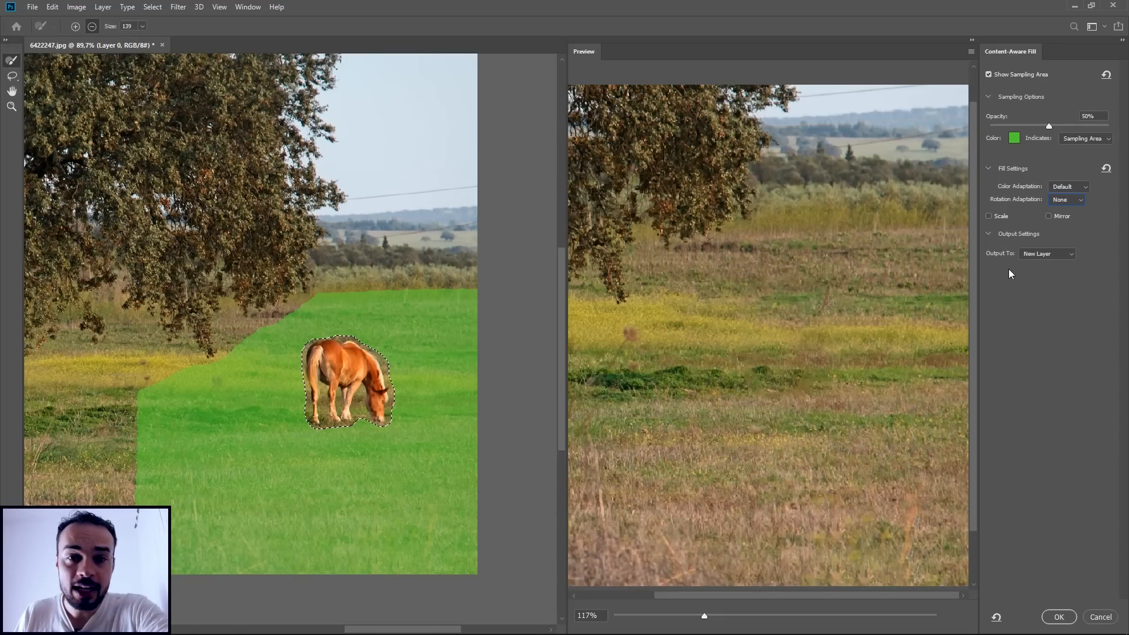
Try Current Layer as the output destination of the fill.
click(1063, 253)
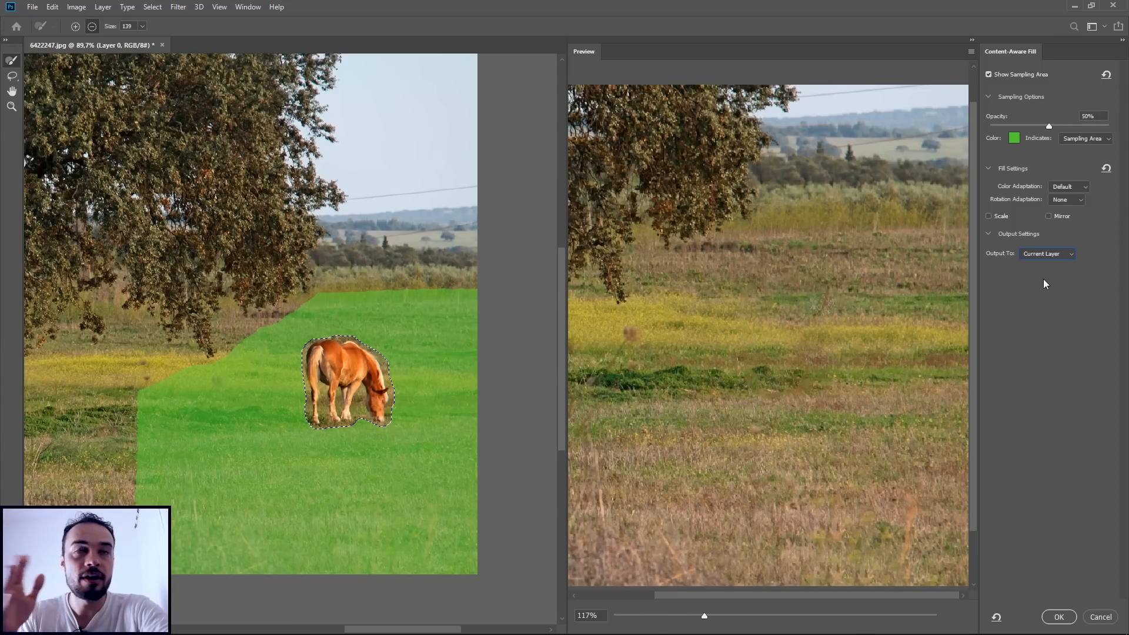
click(1056, 254)
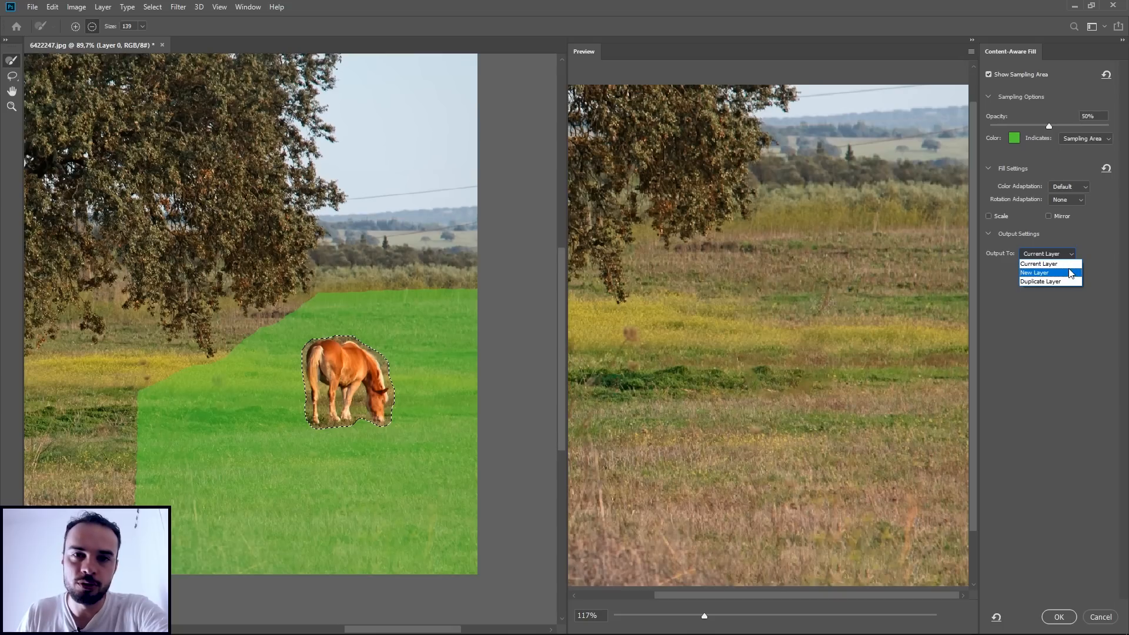
click(1073, 265)
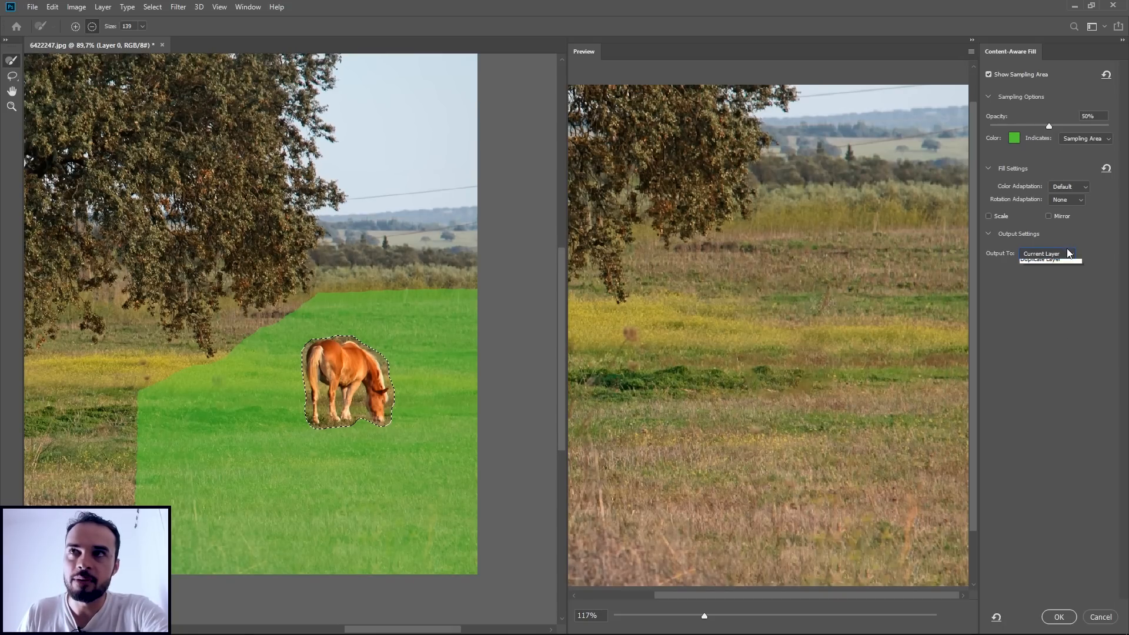
Apply the Content-Aware Fill with New Layer as the output, and clear the selection where the horse was.
click(1064, 254)
click(1066, 274)
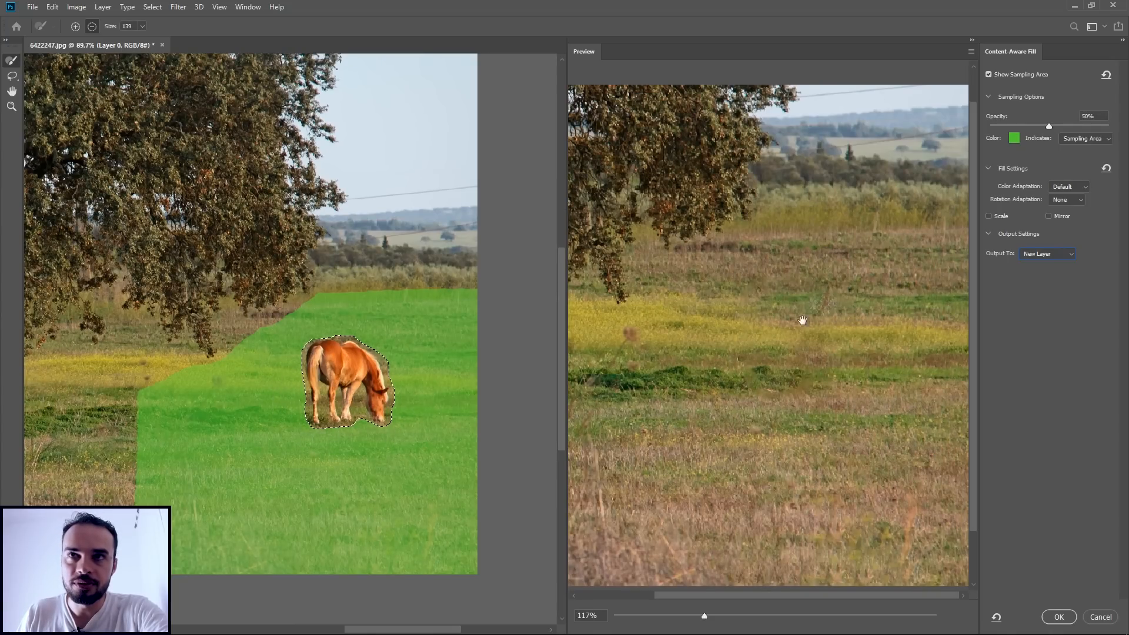
click(1065, 255)
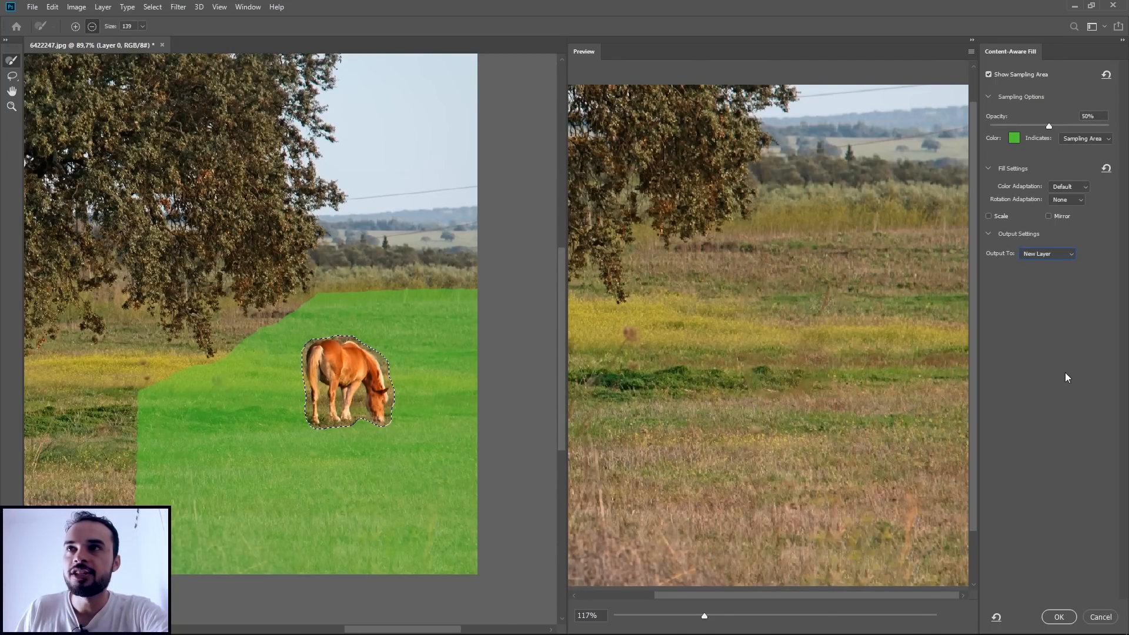
click(1058, 616)
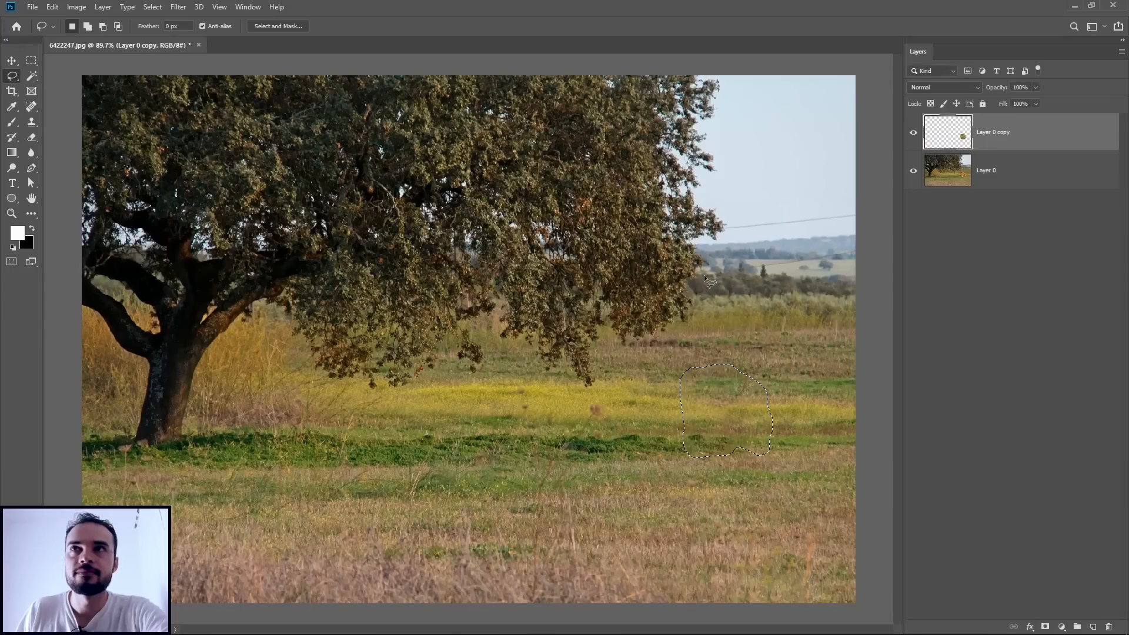
click(9, 62)
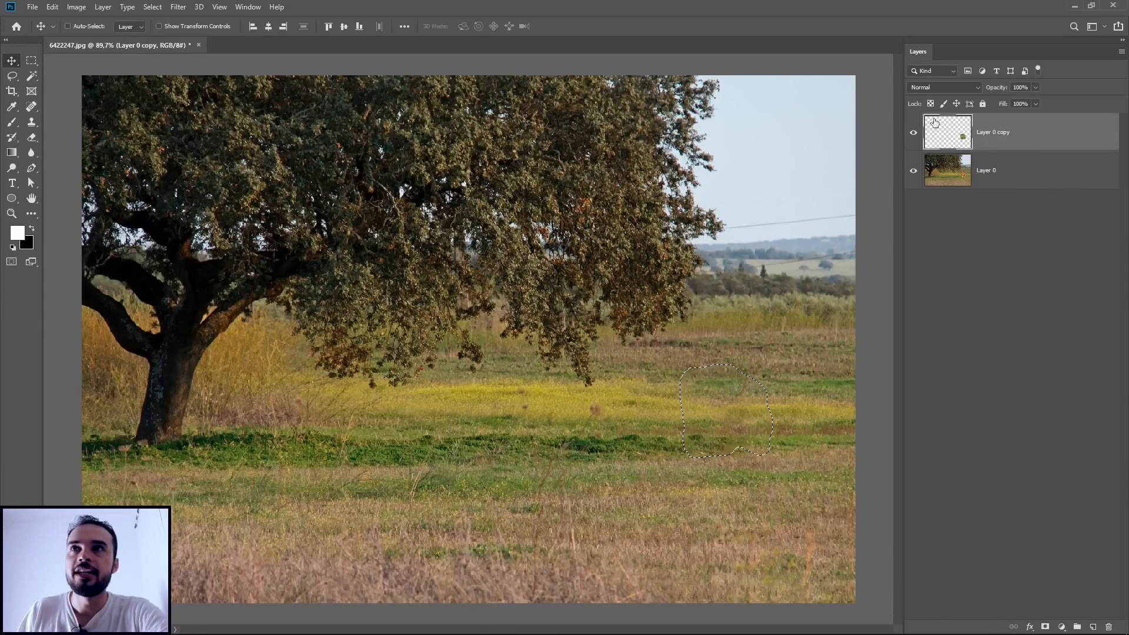
key(ctrl+d)
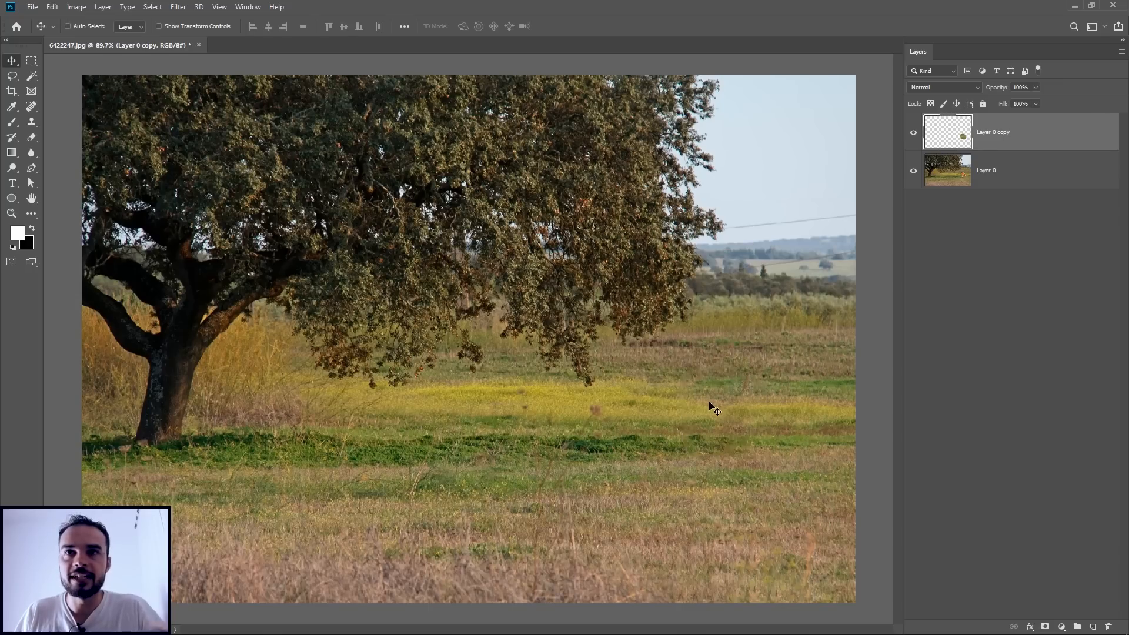
Hide Layer 0 to view the fill patch on its own, and show Layer 0 again.
click(953, 223)
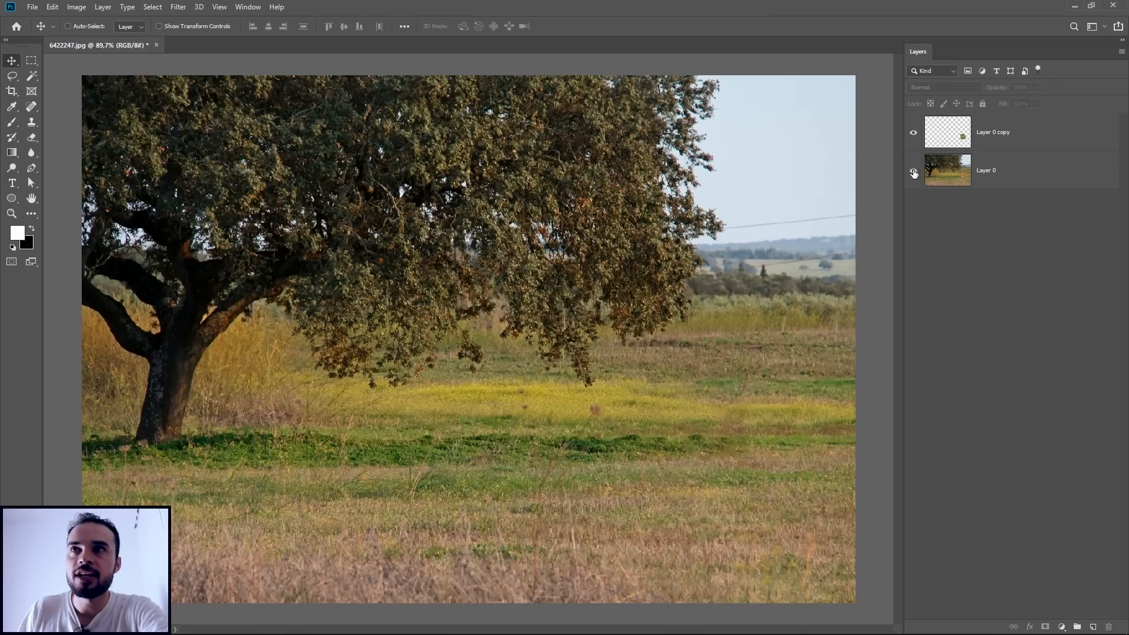
click(1032, 175)
click(914, 172)
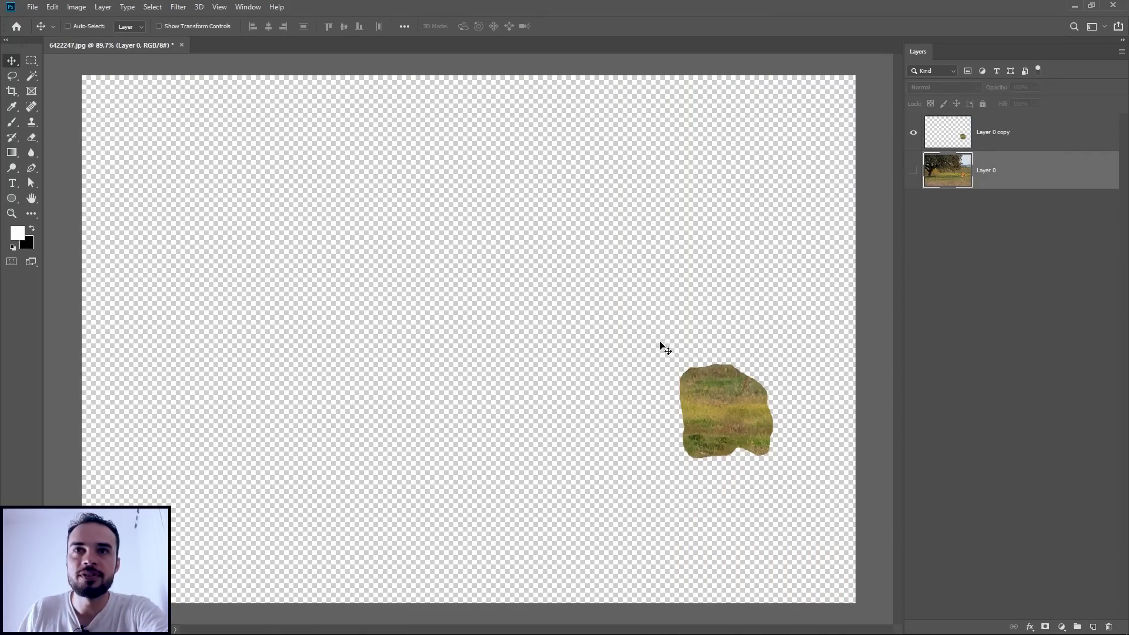
scroll(478, 406, down, 1)
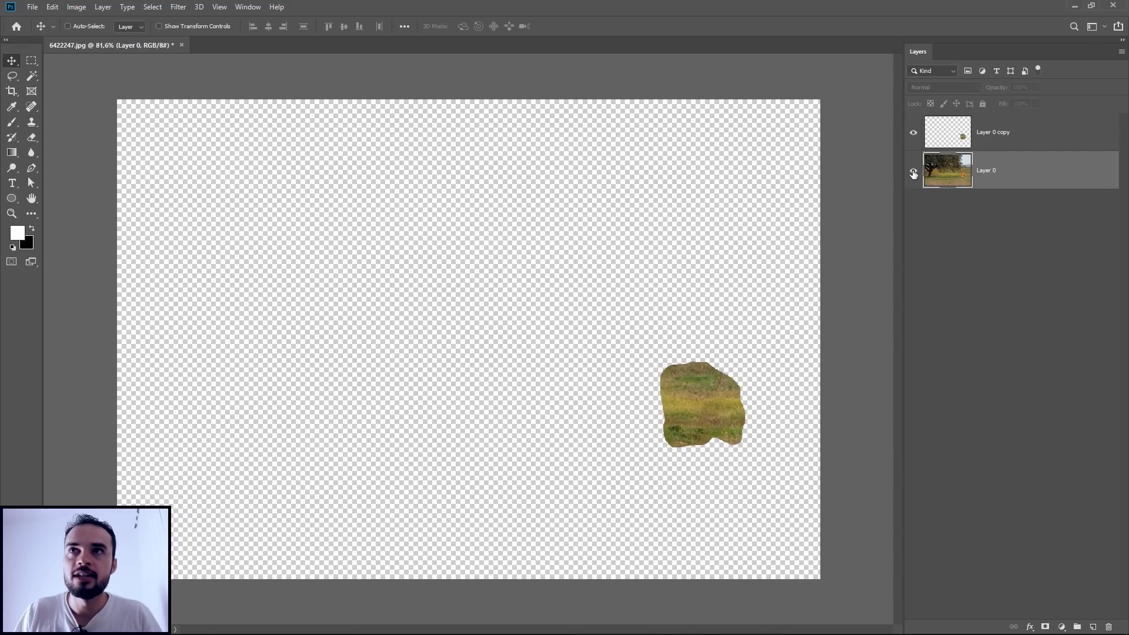
click(913, 171)
Toggle the visibility of Layer 0 copy to compare the photo with and without the horse, leaving it visible.
click(913, 133)
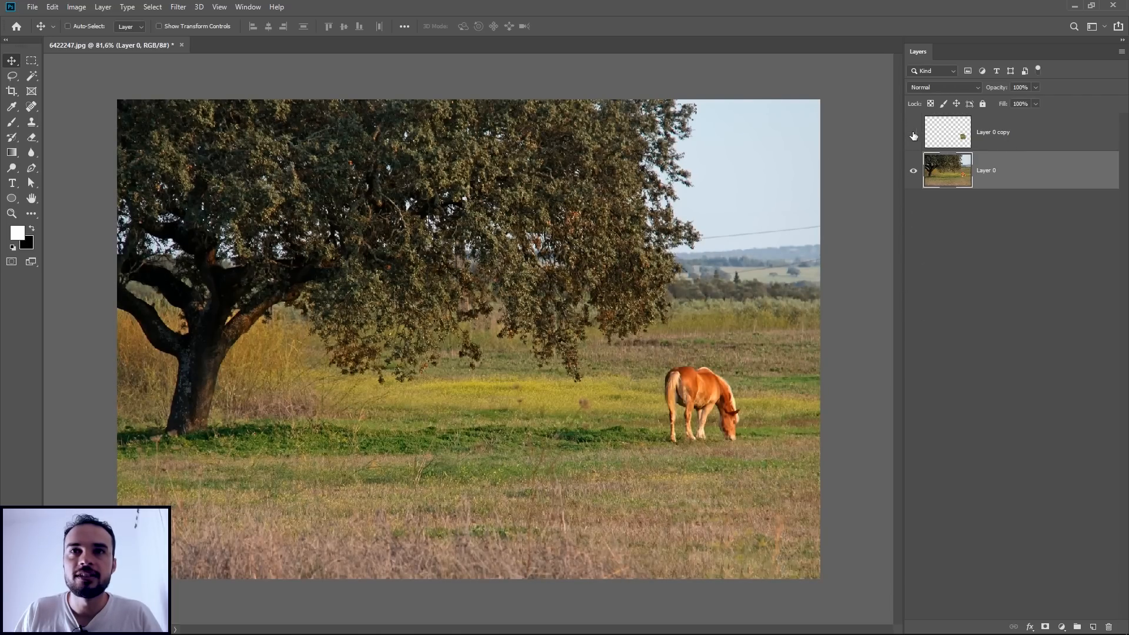
click(913, 133)
click(913, 133)
click(913, 133)
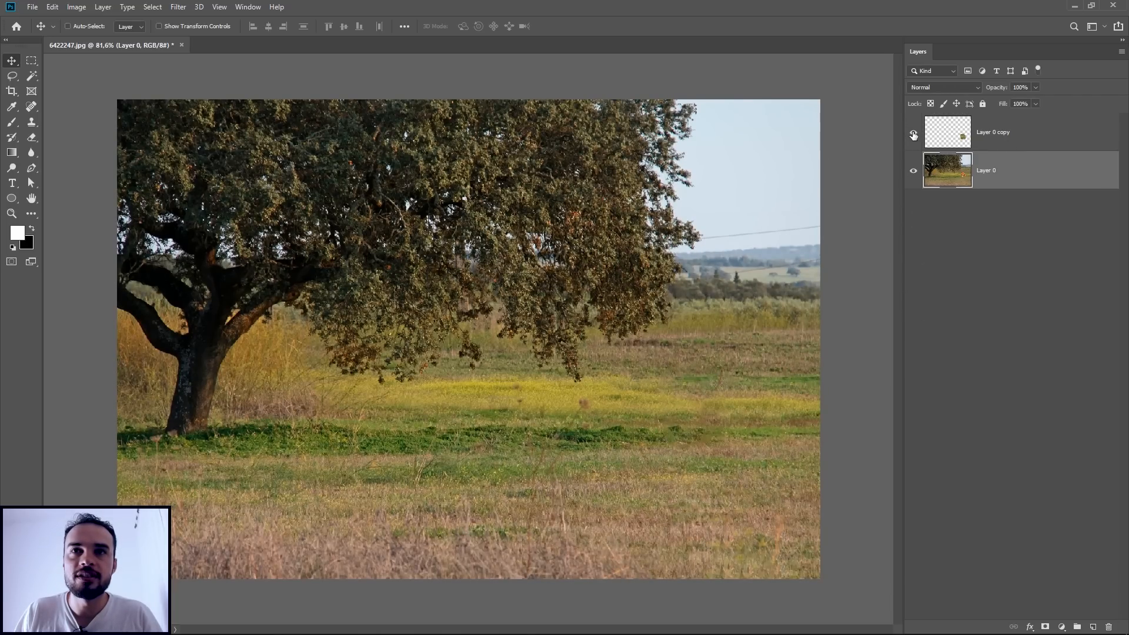
click(913, 134)
click(913, 134)
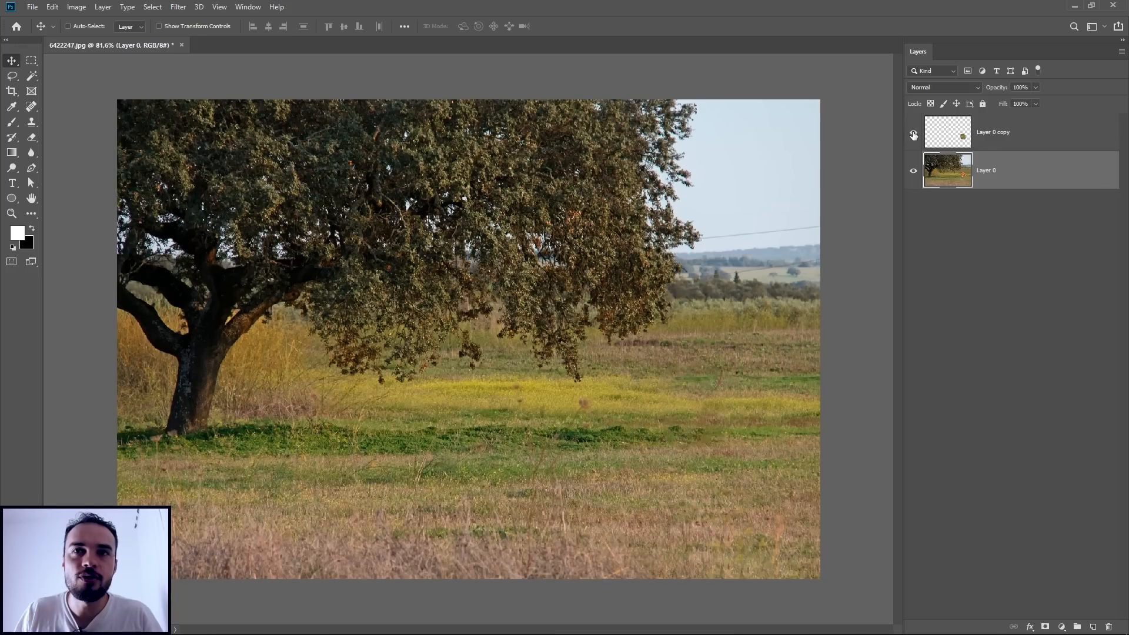
Compare the horse area up close with Layer 0 copy hidden and shown, checking how the patch blends into the grass.
click(913, 134)
click(912, 135)
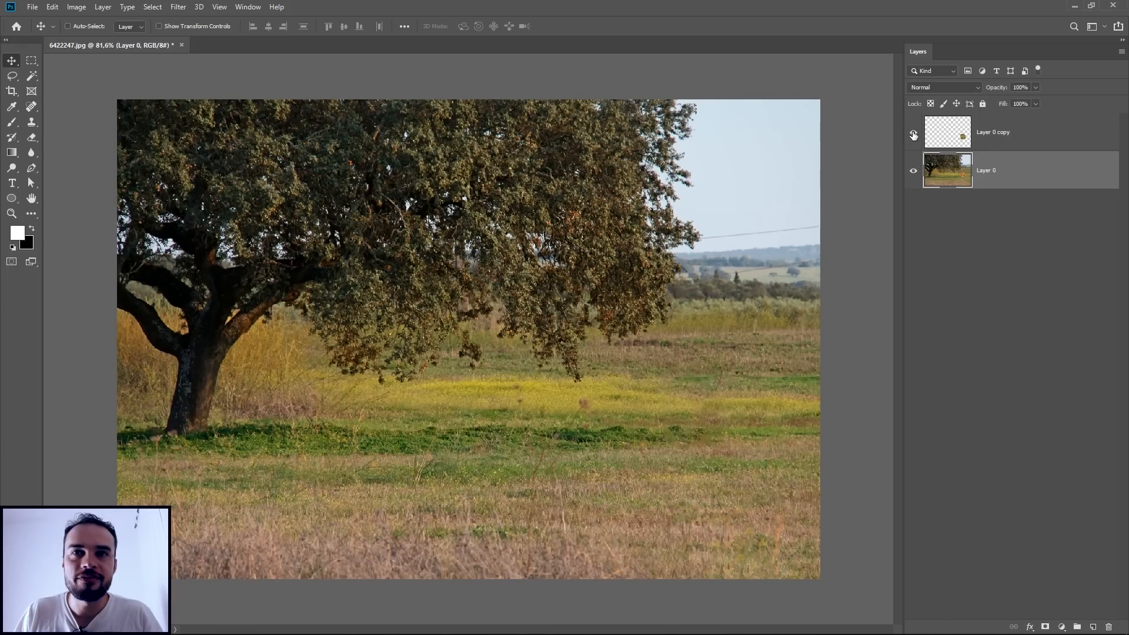
click(913, 135)
scroll(659, 417, up, 4)
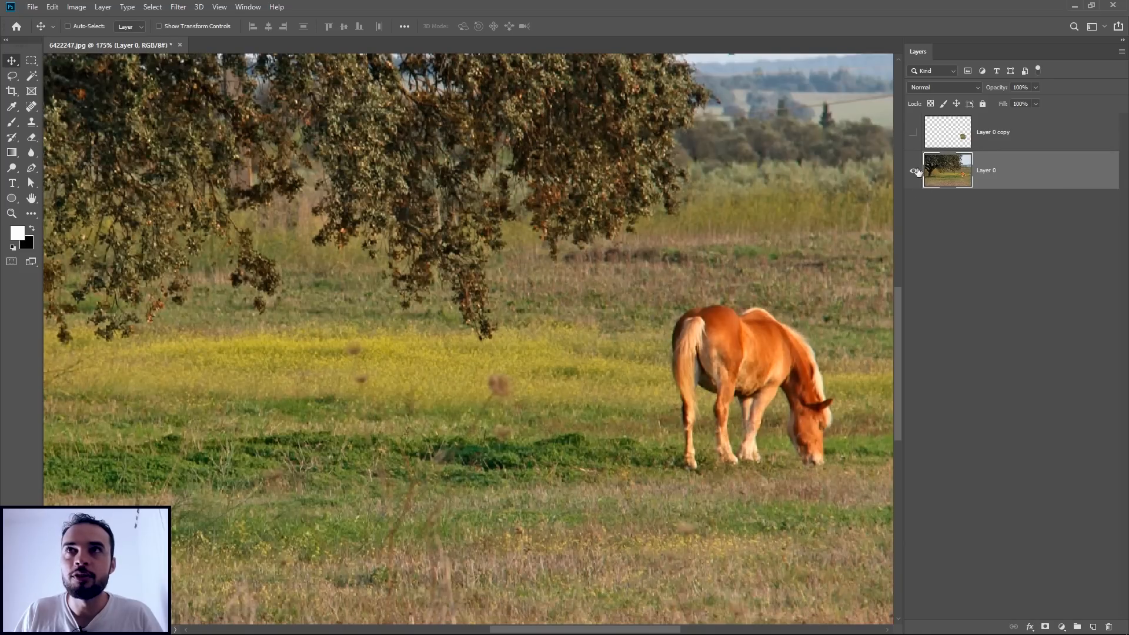
click(913, 135)
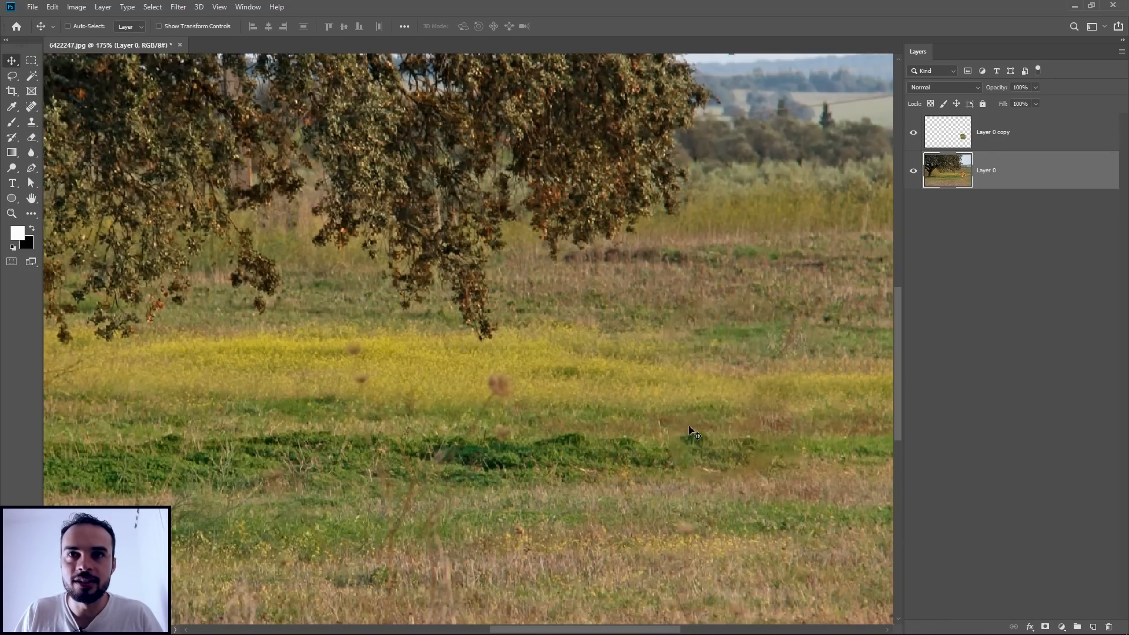
scroll(608, 414, down, 2)
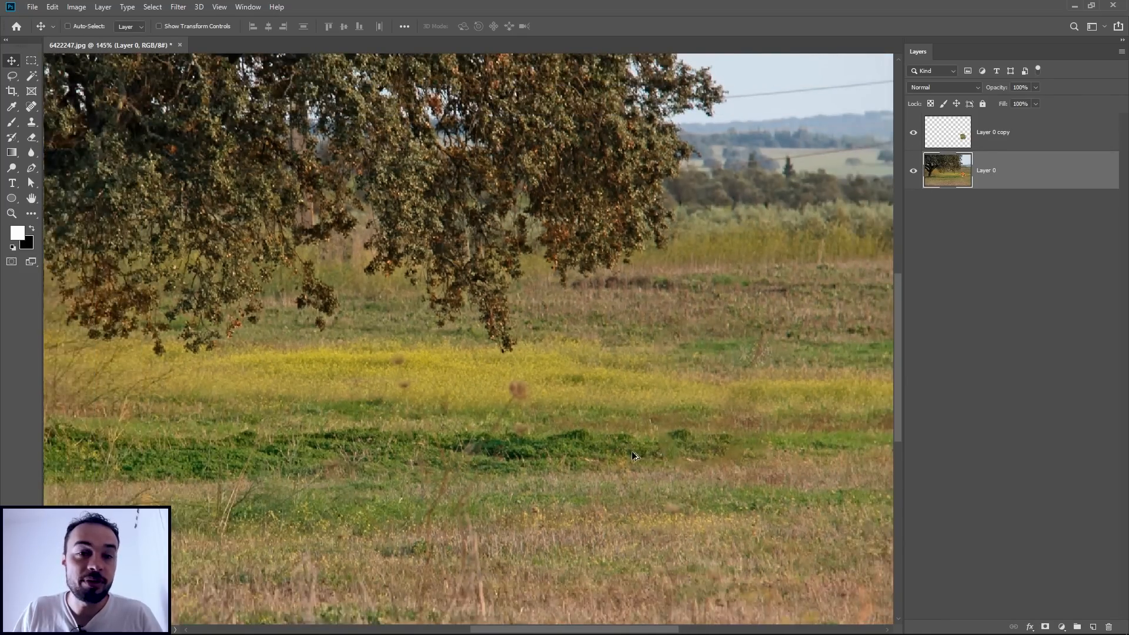
scroll(532, 413, down, 3)
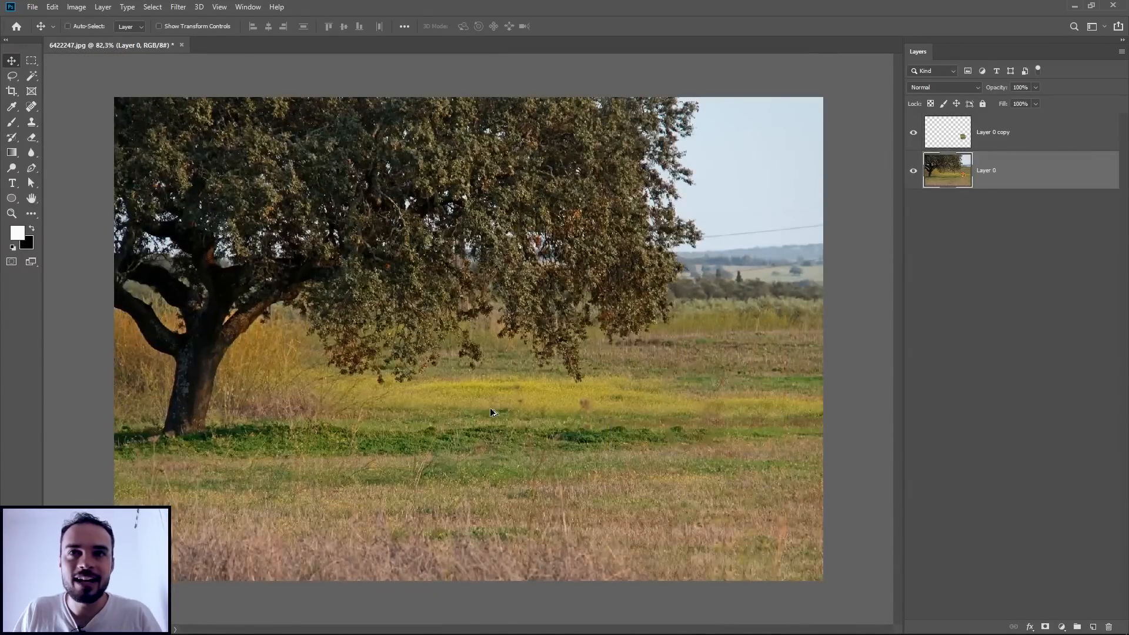
scroll(520, 414, up, 1)
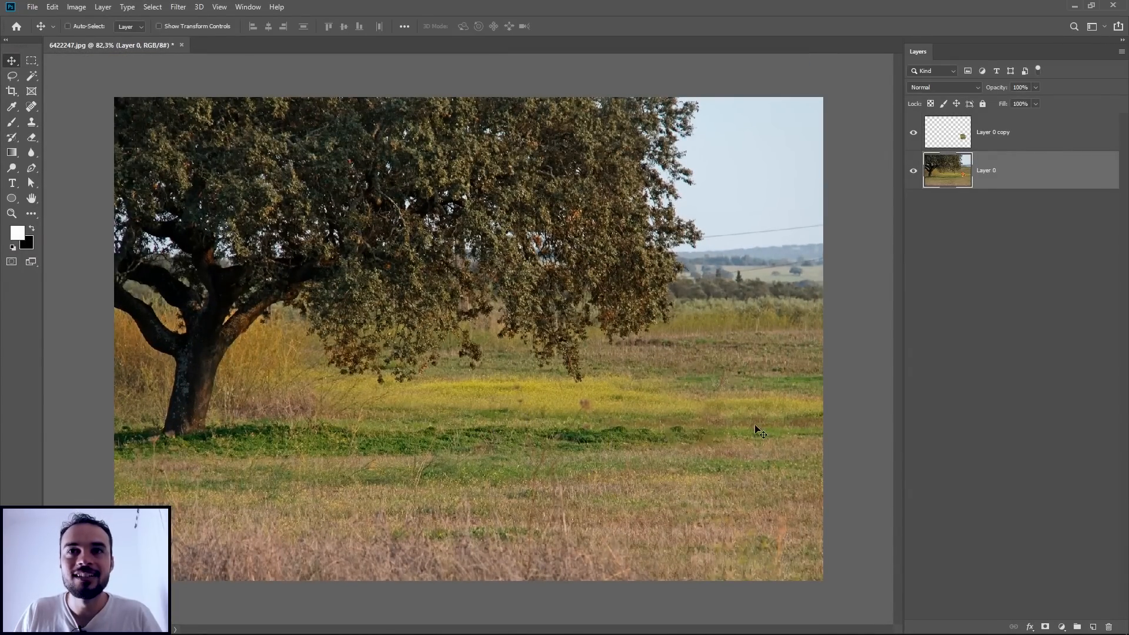
Switch Layer 0 copy off and on repeatedly to compare the whole photo before and after the removal, leaving it visible.
click(912, 134)
click(912, 134)
click(912, 134)
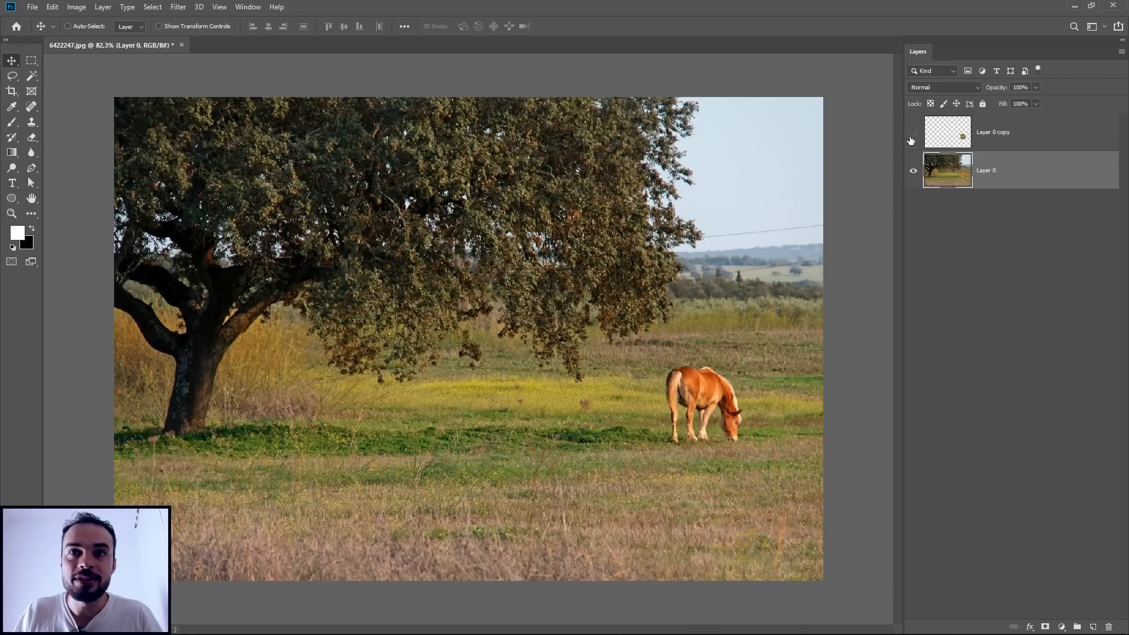
click(913, 134)
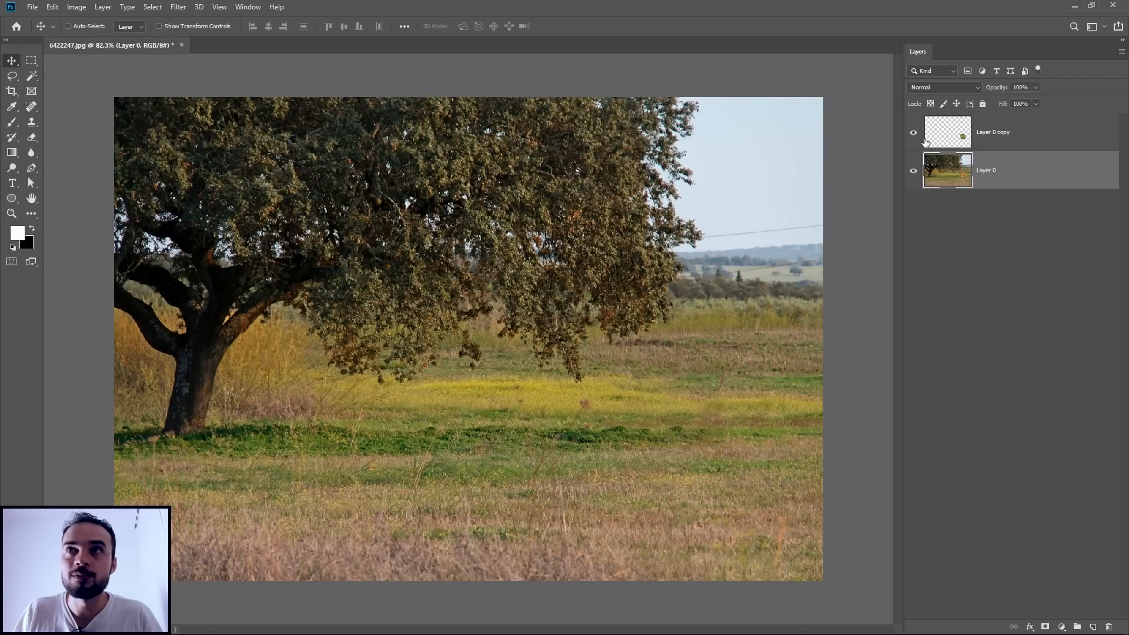
click(914, 134)
click(914, 134)
click(914, 134)
click(913, 134)
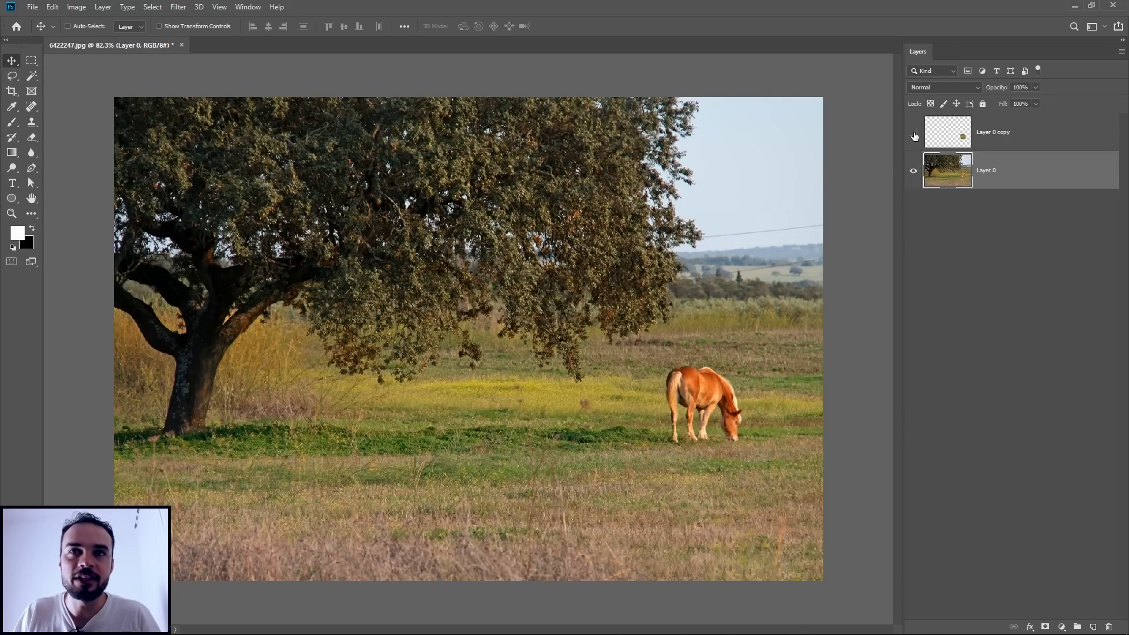
scroll(464, 369, down, 3)
scroll(462, 365, up, 1)
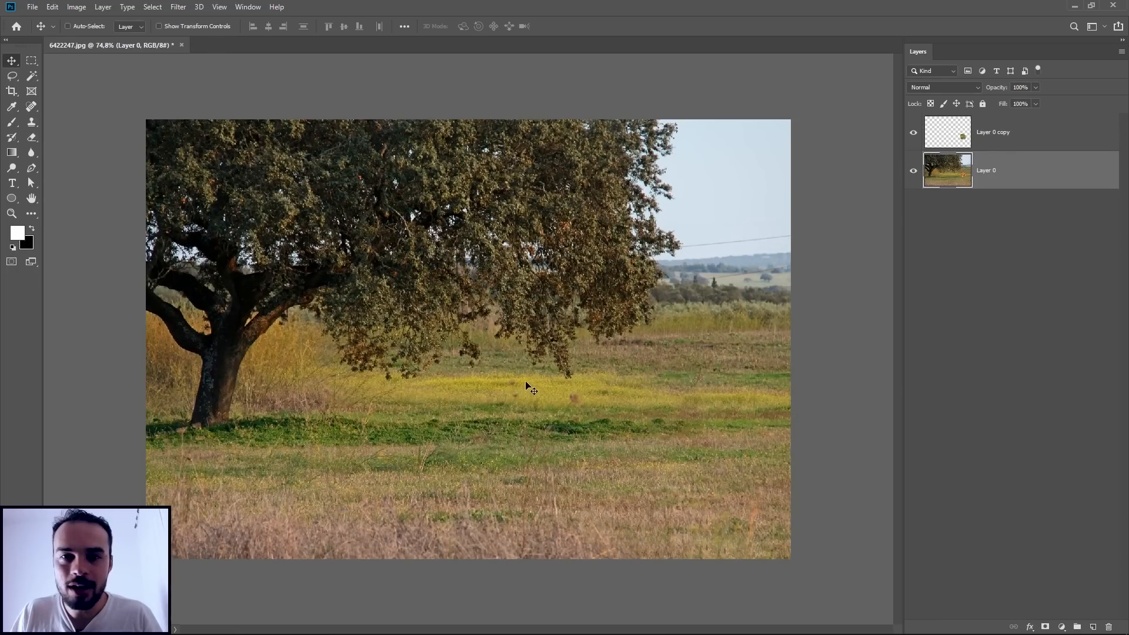
scroll(437, 364, down, 2)
scroll(406, 368, up, 2)
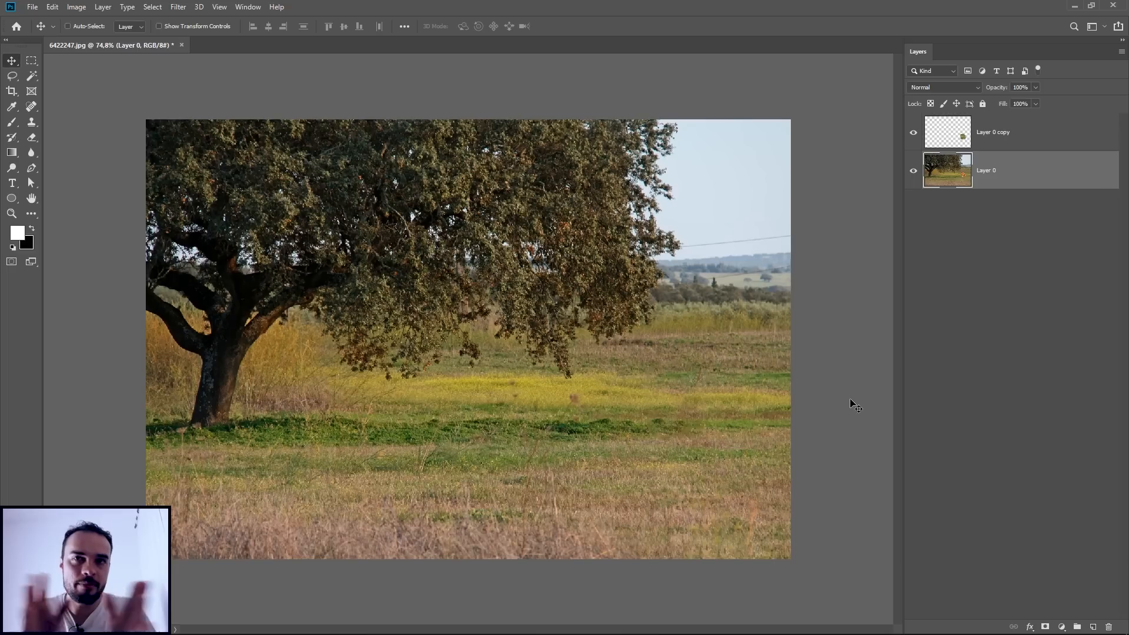
Add a new layer above Layer 0 copy and stamp all visible layers into it.
click(1043, 147)
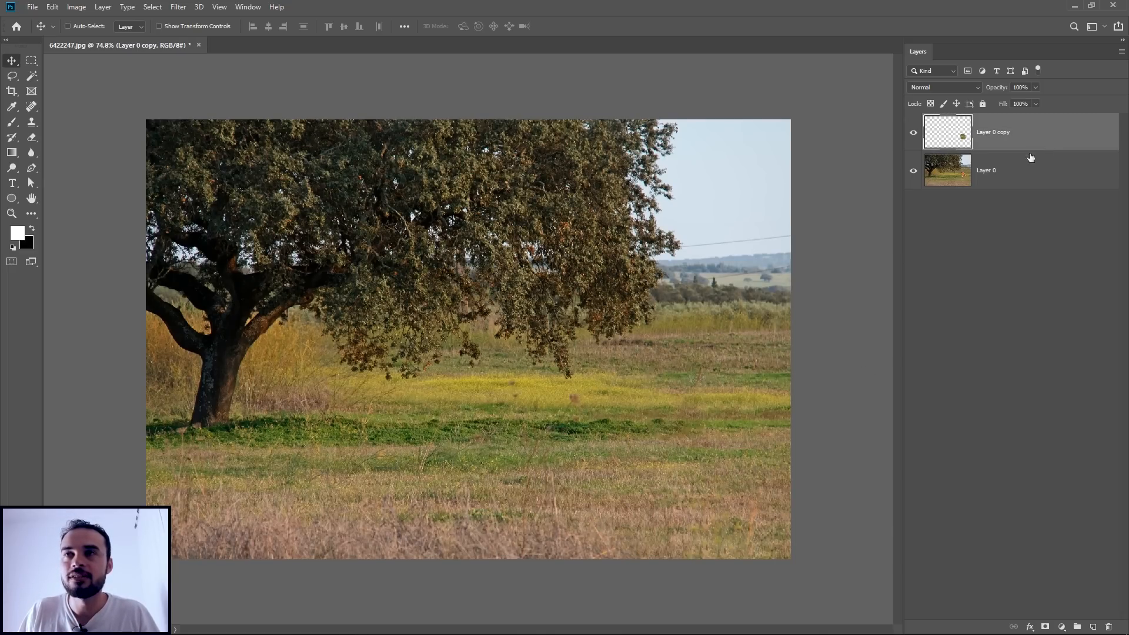
click(1094, 628)
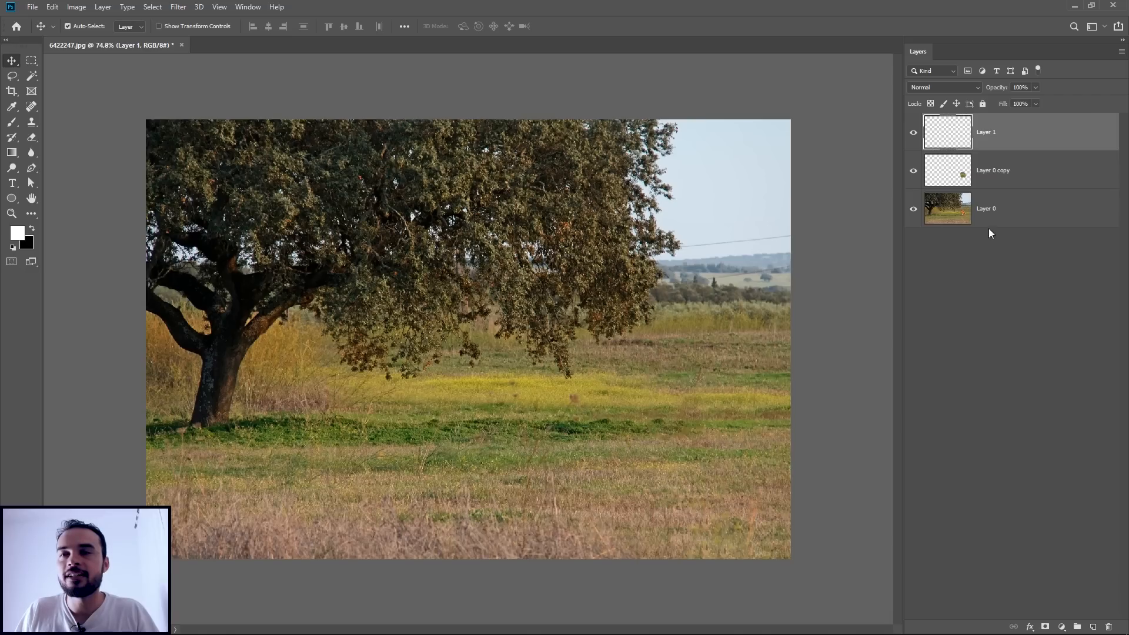
key(ctrl+shift+alt+e)
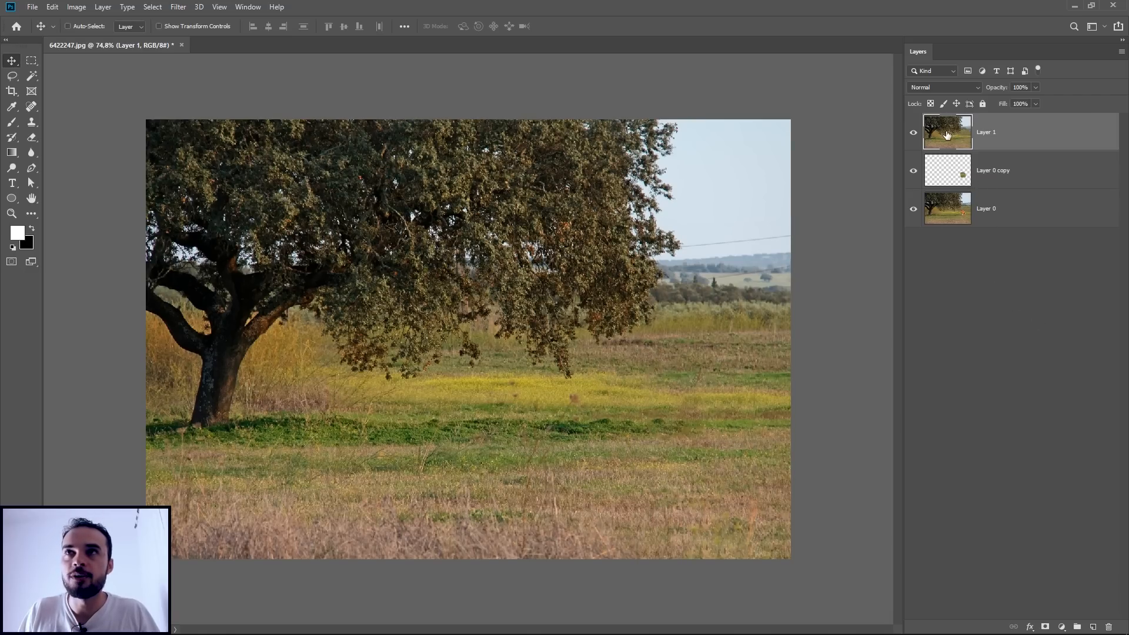
Inspect the patched grass on the merged layer and delete that layer.
scroll(696, 426, up, 4)
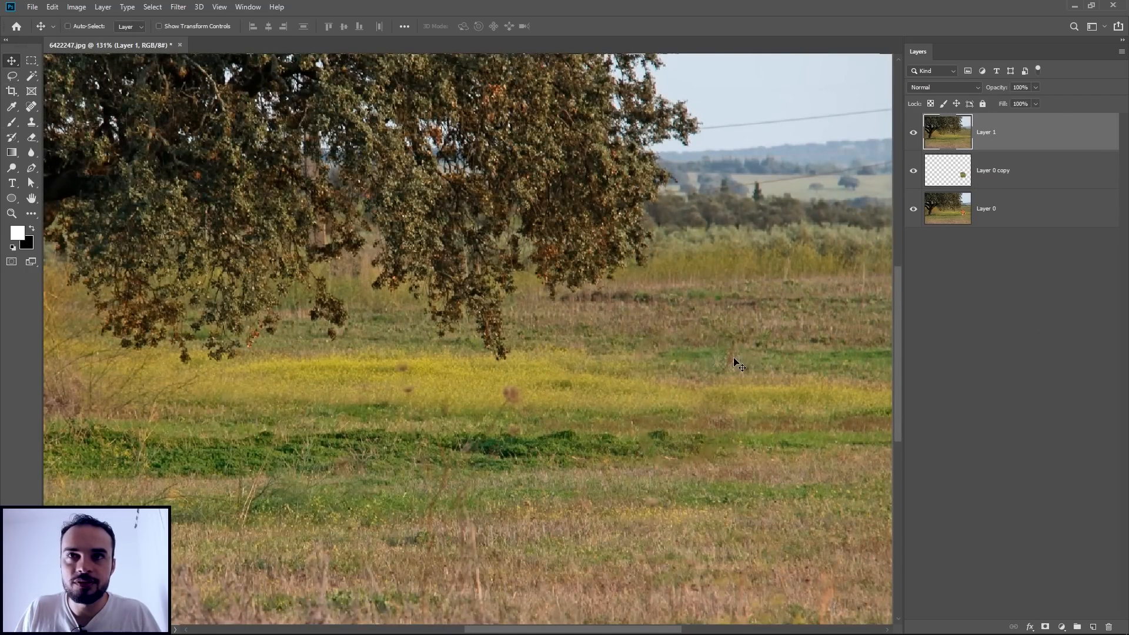
scroll(731, 369, up, 2)
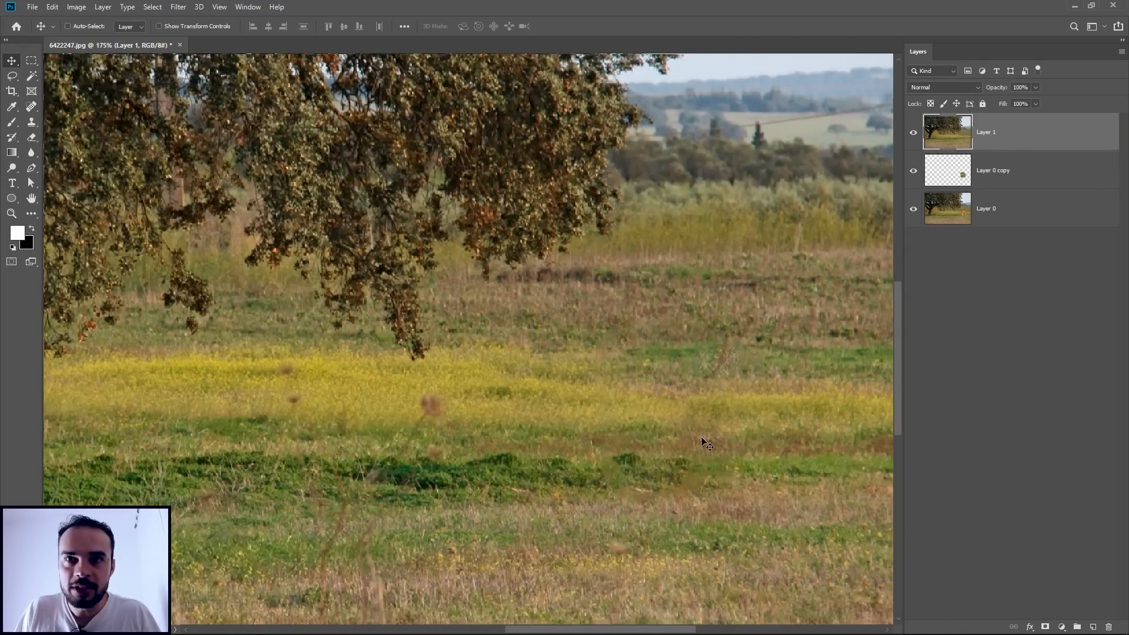
scroll(727, 385, down, 4)
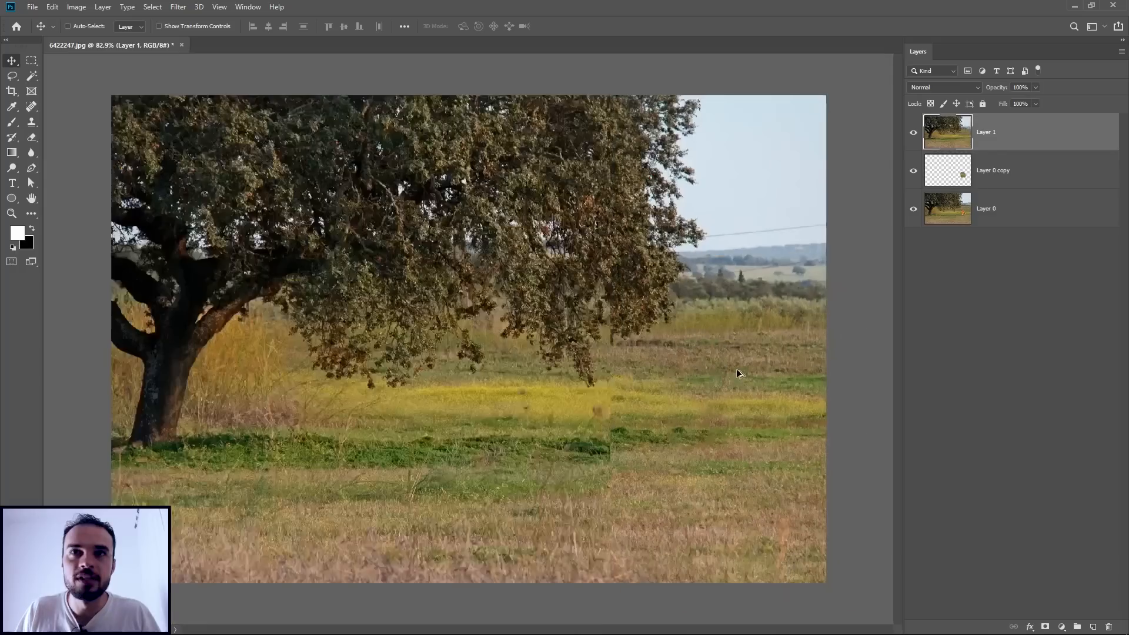
scroll(453, 368, up, 1)
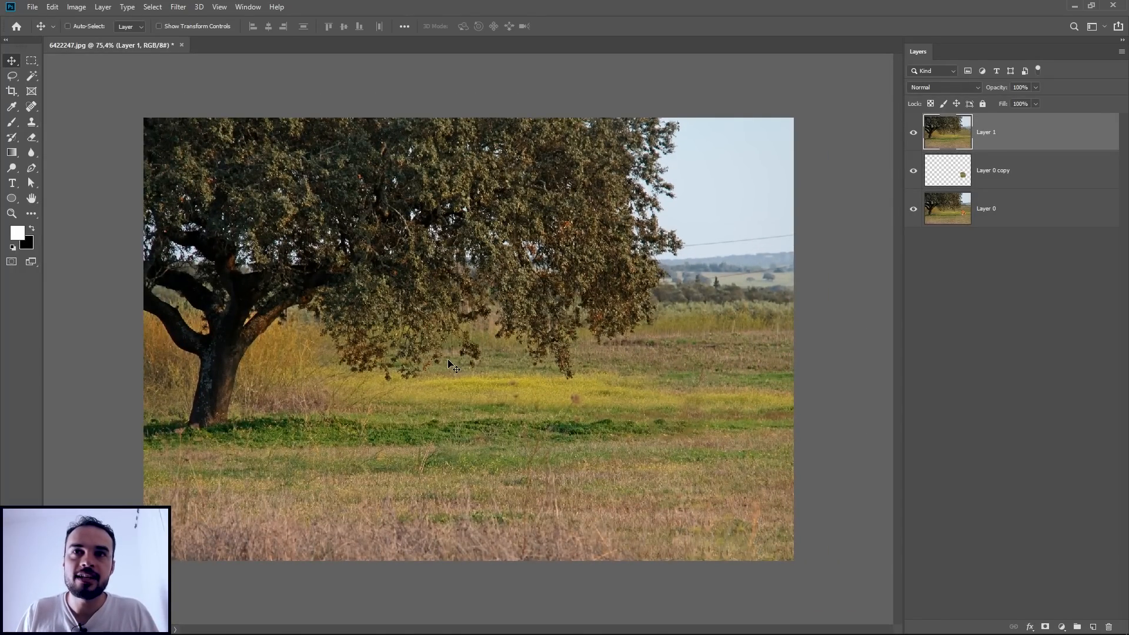
drag(1053, 135, 1109, 626)
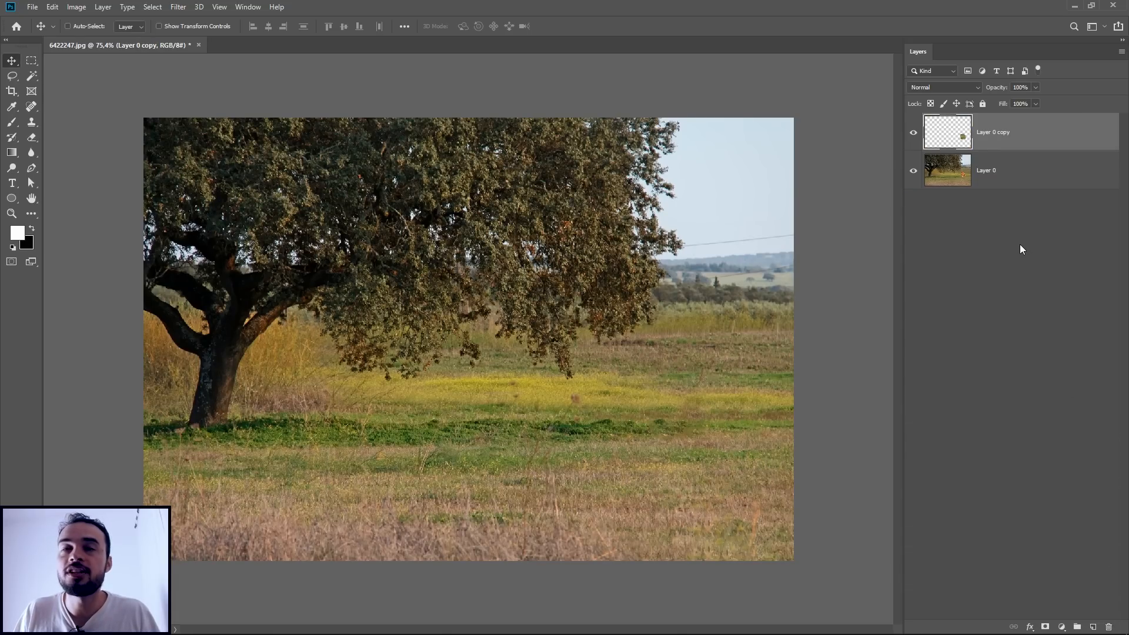